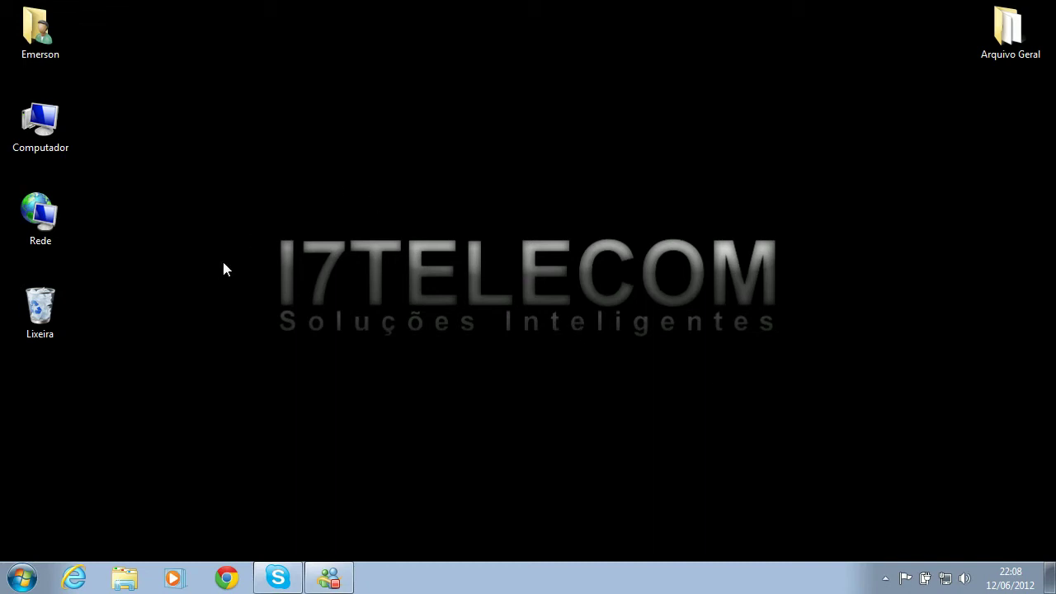
Run winver to check the installed Windows edition and version, moving its information window toward the middle of the desktop
{"action": "left_click", "coordinate": [23, 580]}
{"action": "left_click", "coordinate": [81, 537]}
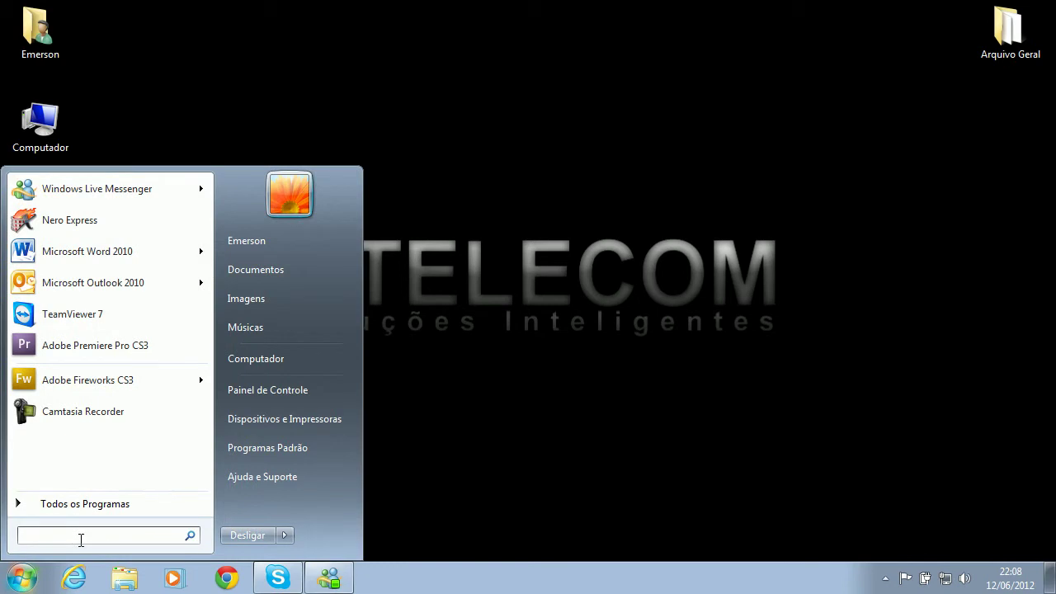
{"action": "type", "text": "winver"}
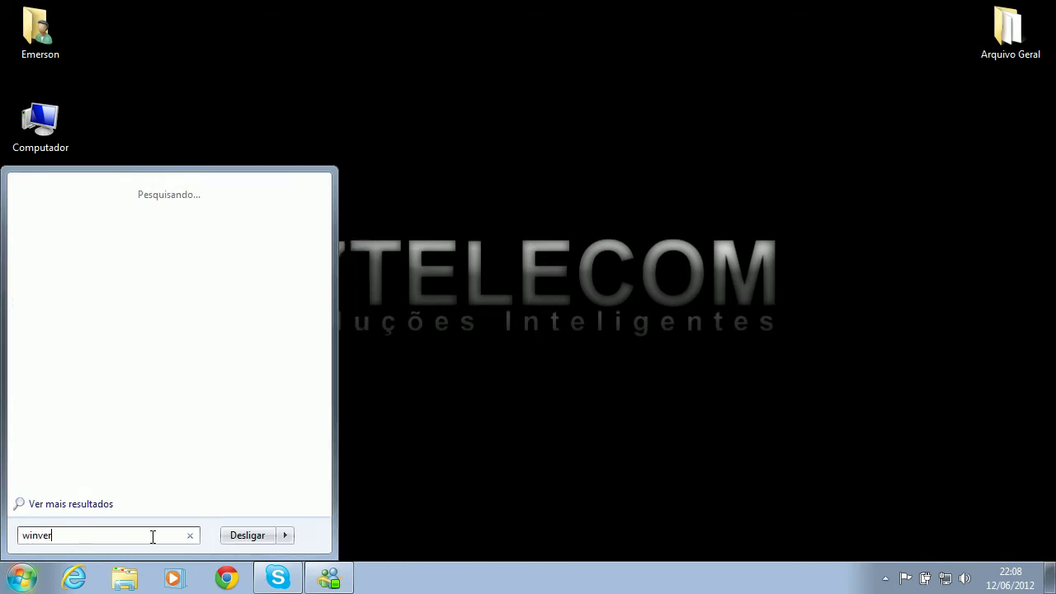
{"action": "key", "text": "Return"}
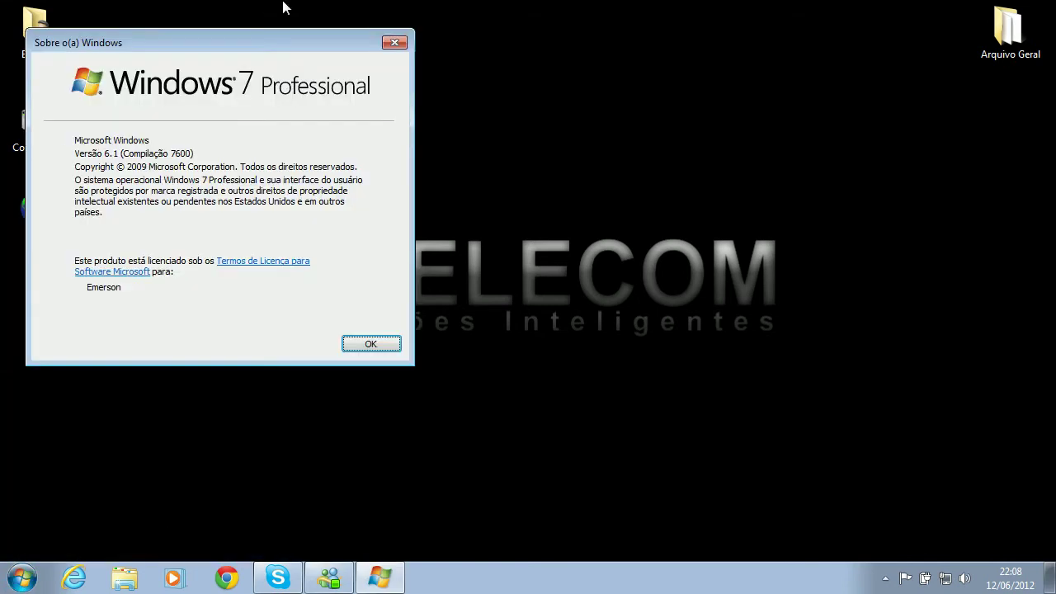
{"action": "left_click_drag", "start_coordinate": [246, 42], "coordinate": [582, 118]}
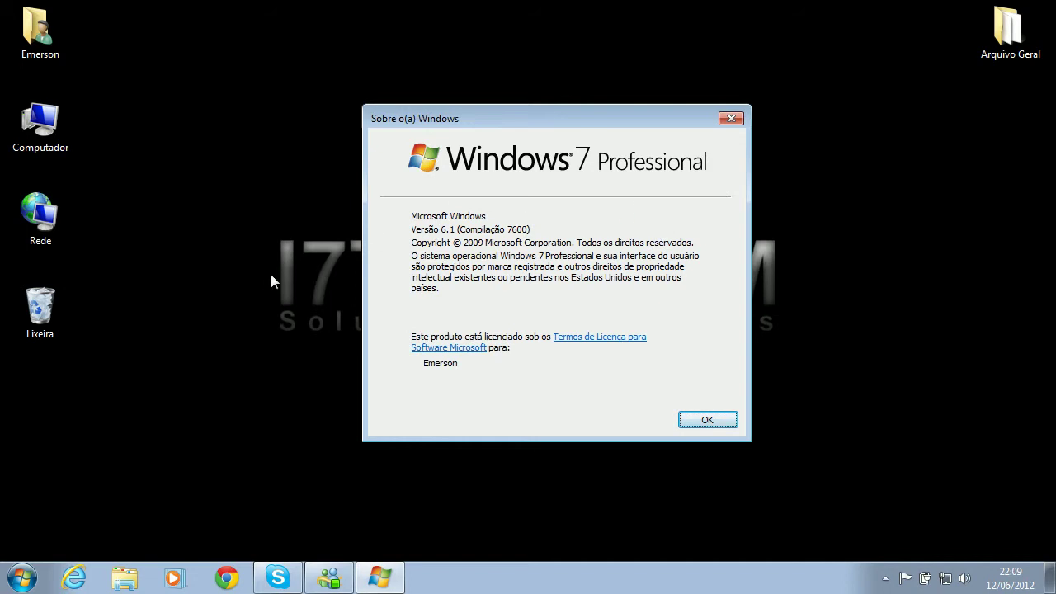
View the computer's system properties to check the processor, installed memory and system type, then close them
{"action": "right_click", "coordinate": [30, 109]}
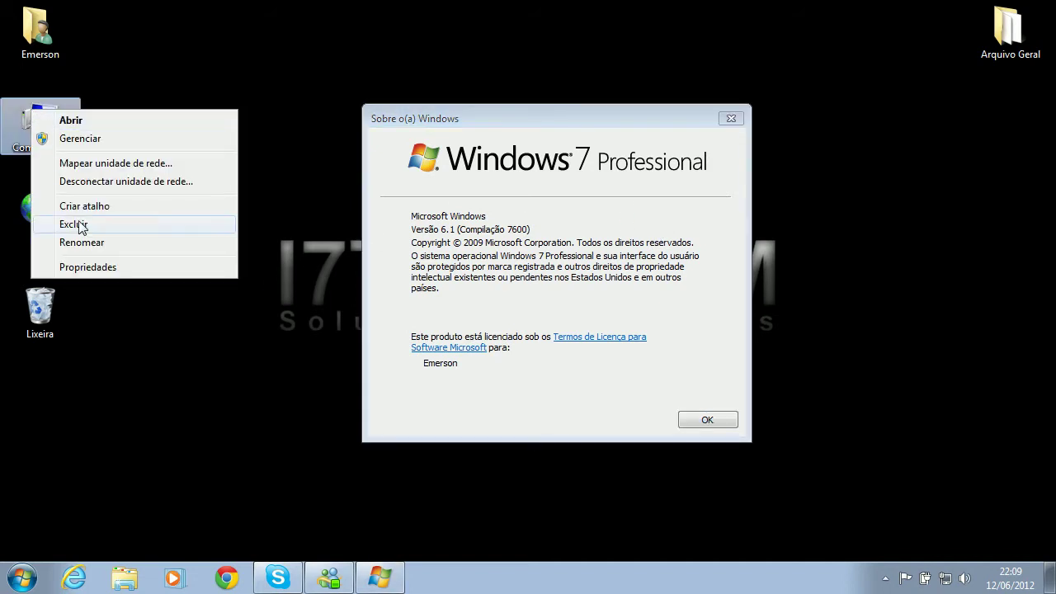
{"action": "left_click", "coordinate": [91, 266]}
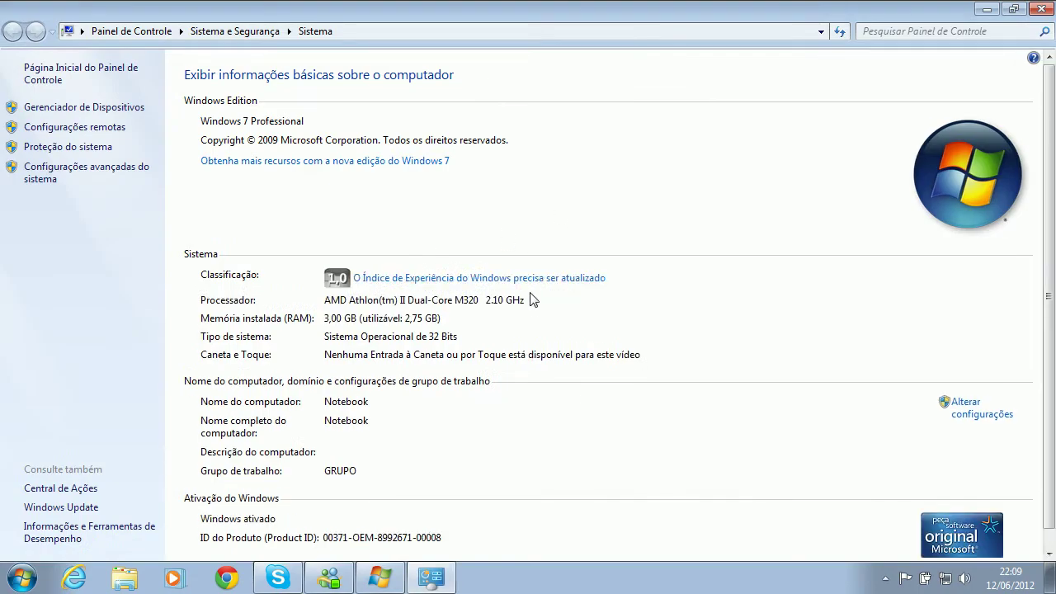
{"action": "scroll", "coordinate": [533, 301], "scroll_direction": "down", "scroll_amount": 1}
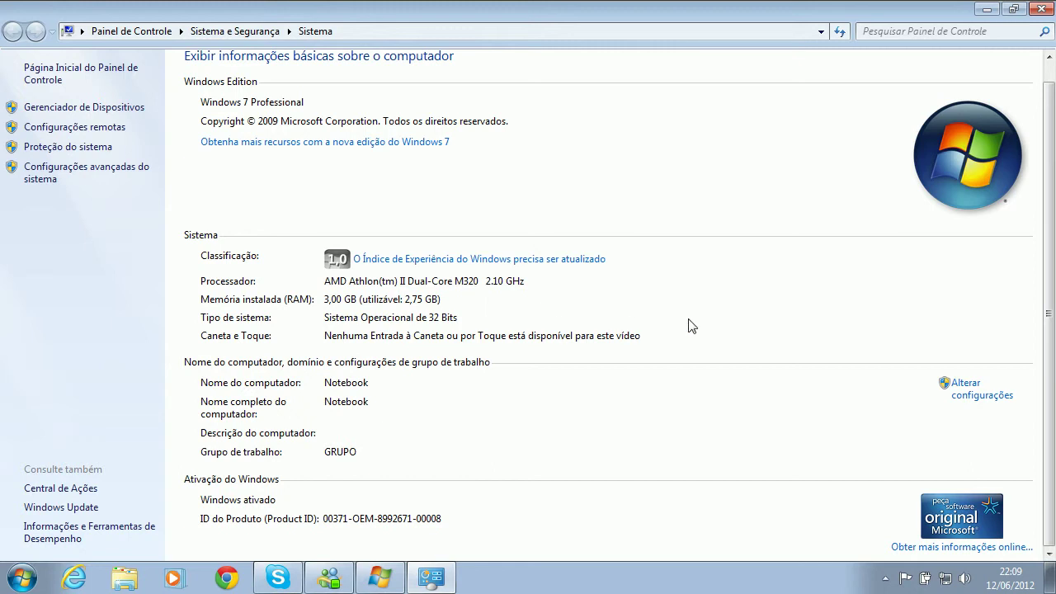
{"action": "left_click", "coordinate": [1038, 12]}
Check the free space on local disks C: and D: in Computador, then close it and the Windows version information
{"action": "double_click", "coordinate": [56, 141]}
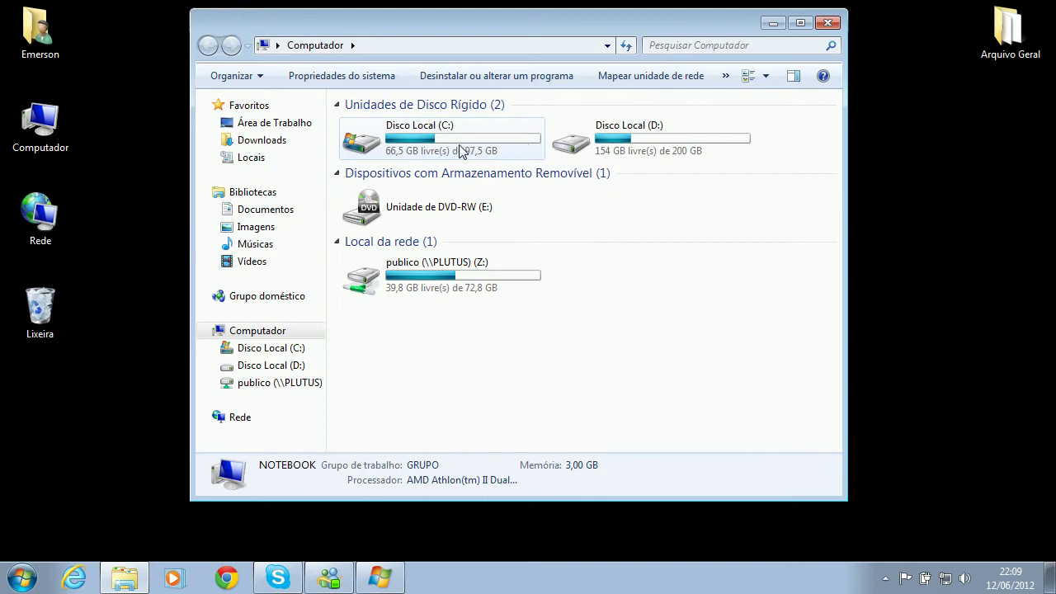
{"action": "left_click", "coordinate": [627, 156]}
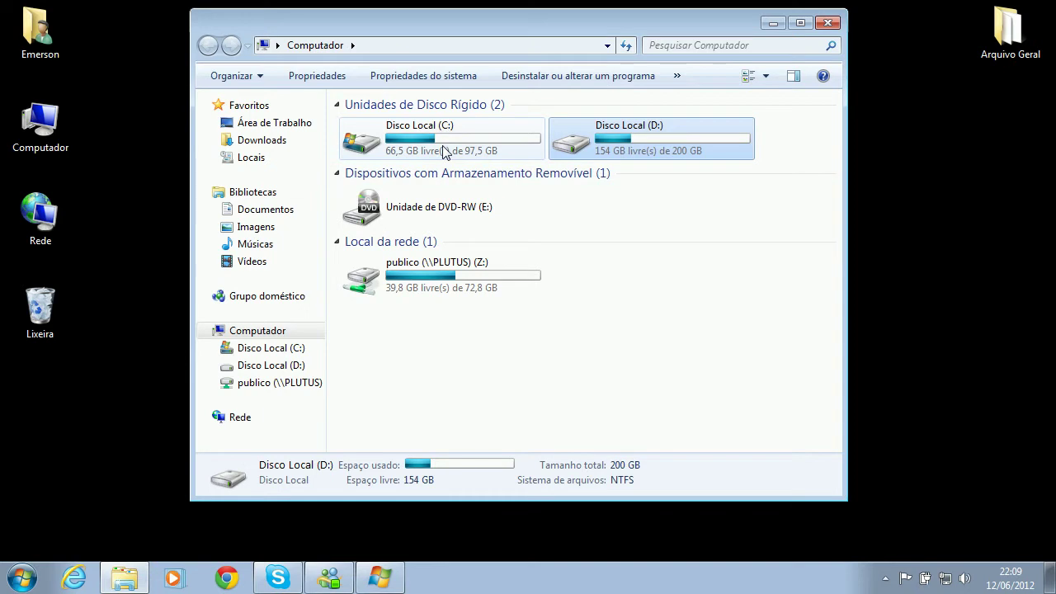
{"action": "mouse_move", "coordinate": [637, 157]}
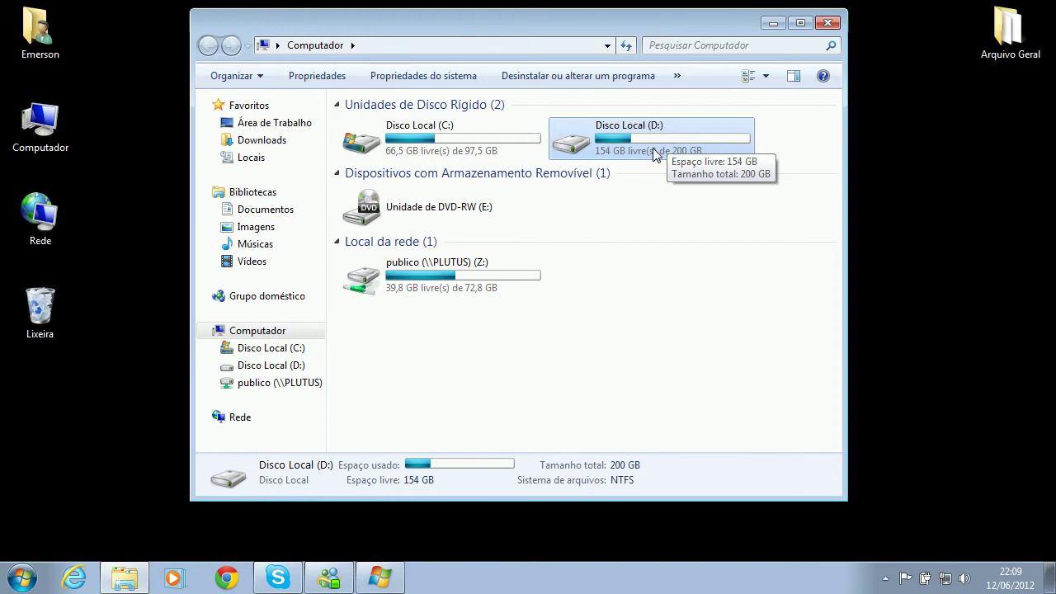
{"action": "left_click", "coordinate": [674, 274]}
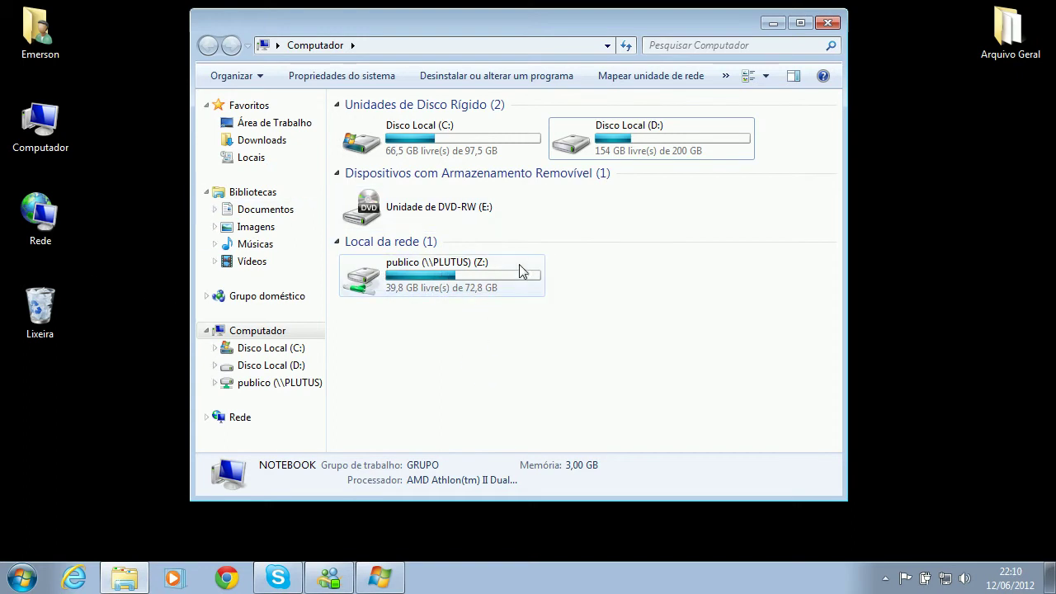
{"action": "left_click", "coordinate": [829, 25]}
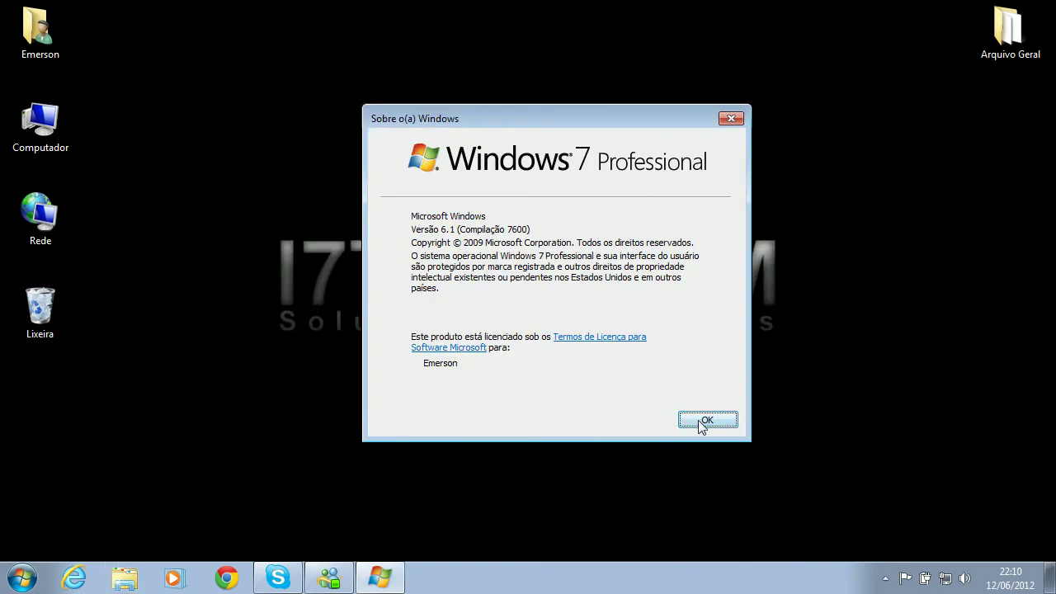
{"action": "left_click", "coordinate": [699, 423]}
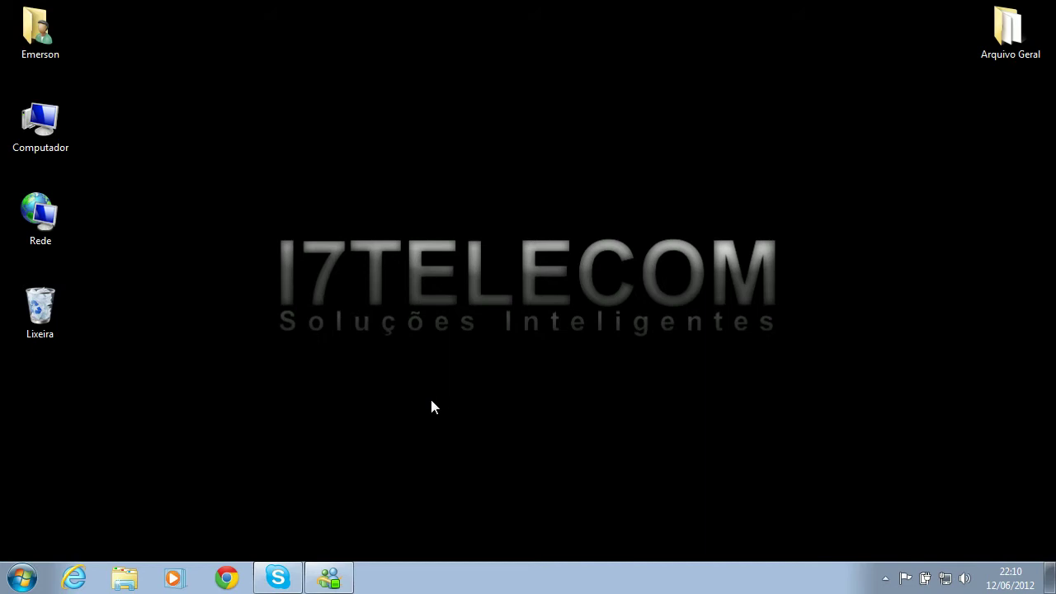
Open Internet Explorer and search Google for "virtual box"
{"action": "left_click", "coordinate": [73, 578]}
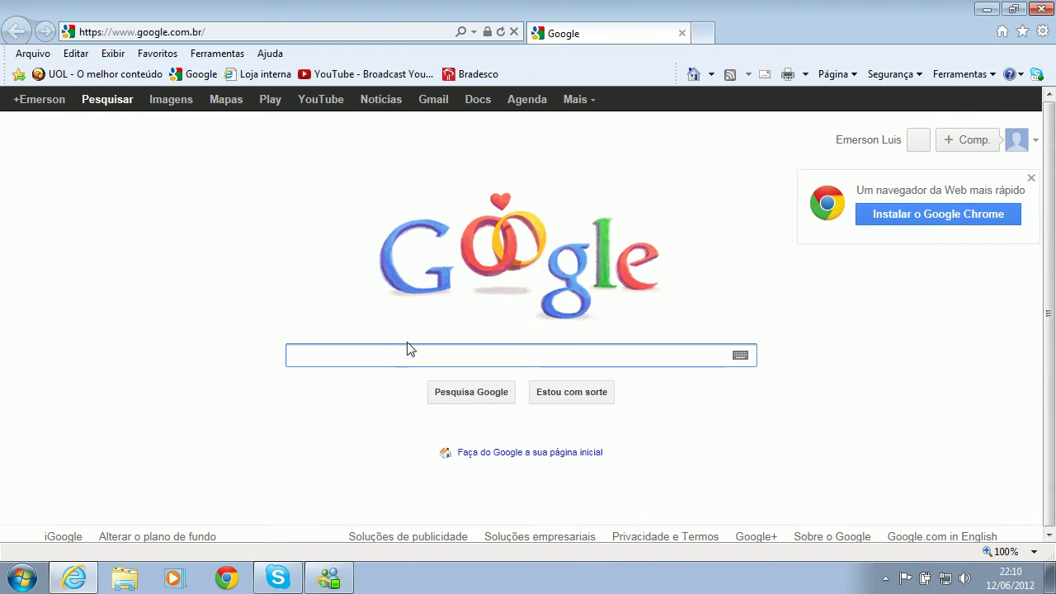
{"action": "type", "text": "virtual boxy"}
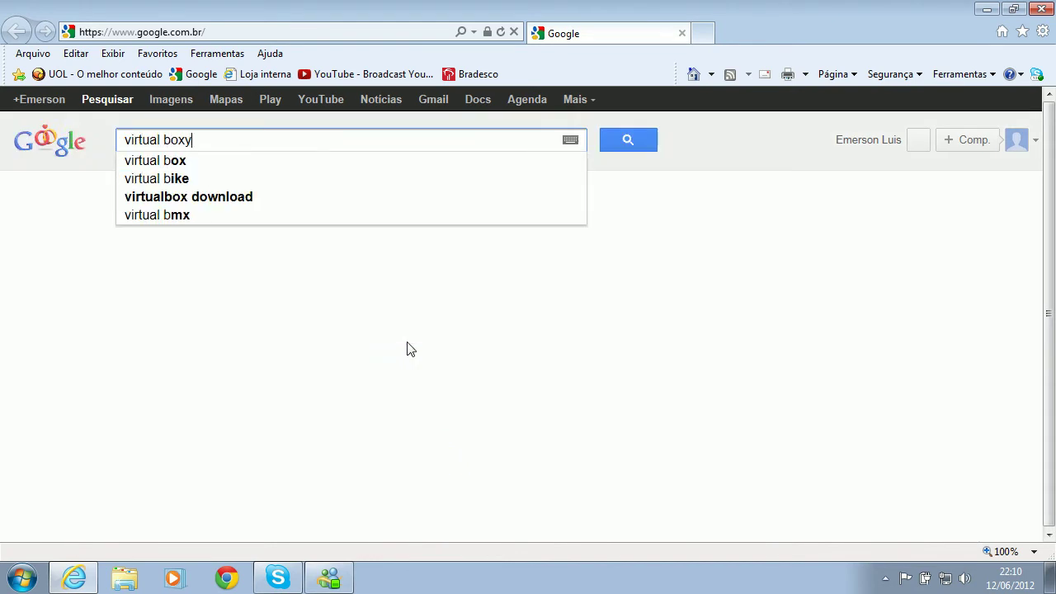
{"action": "key", "text": "BackSpace"}
{"action": "key", "text": "BackSpace"}
{"action": "type", "text": "d"}
{"action": "key", "text": "BackSpace"}
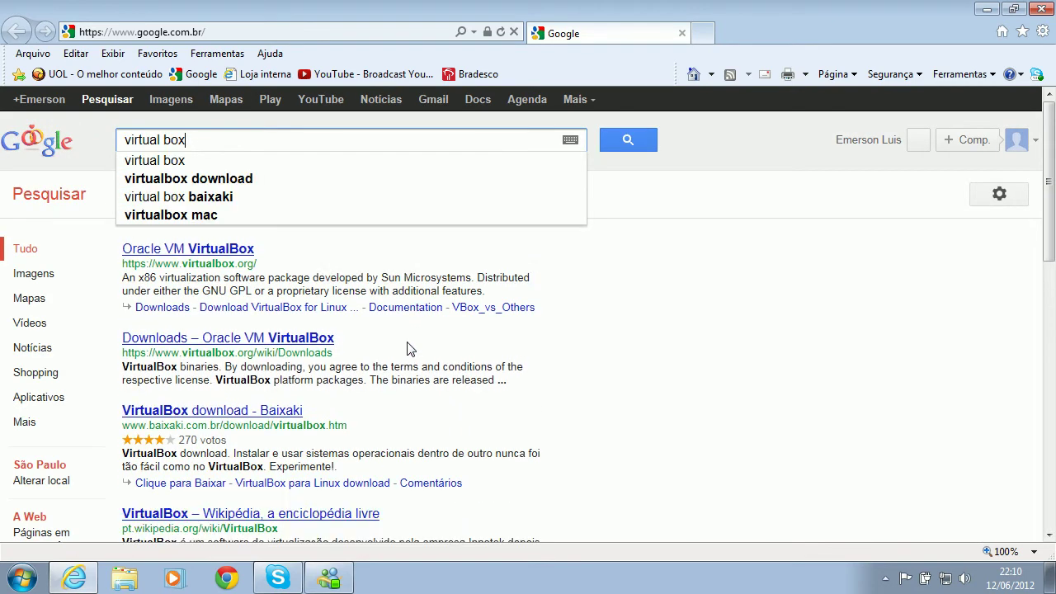
{"action": "key", "text": "Return"}
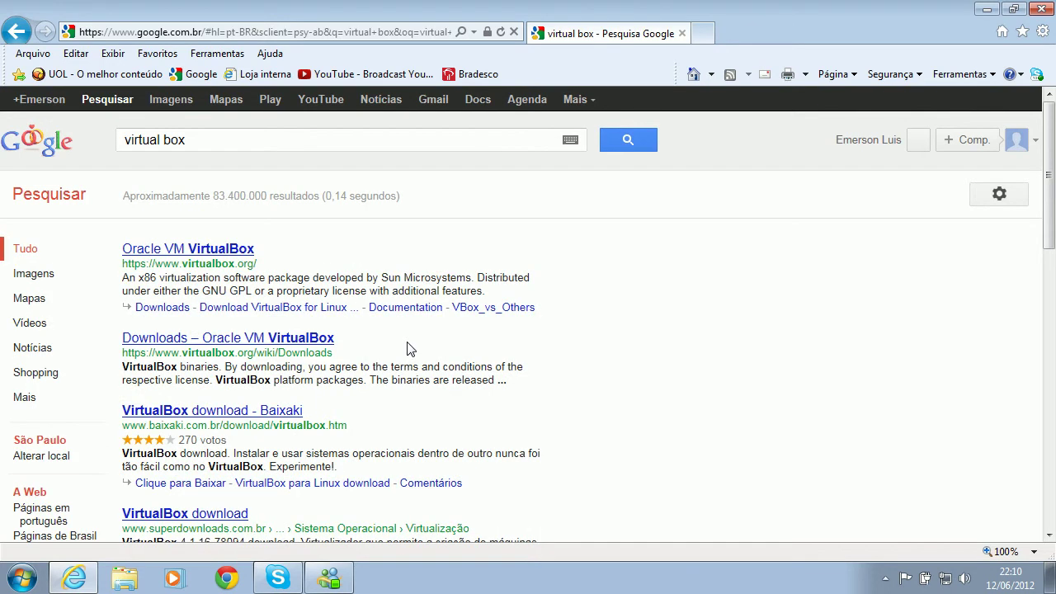
From the Oracle VM VirtualBox downloads page, save the VirtualBox 4.1.16 x86/amd64 installer for Windows hosts to Área de Trabalho
{"action": "left_click", "coordinate": [151, 341]}
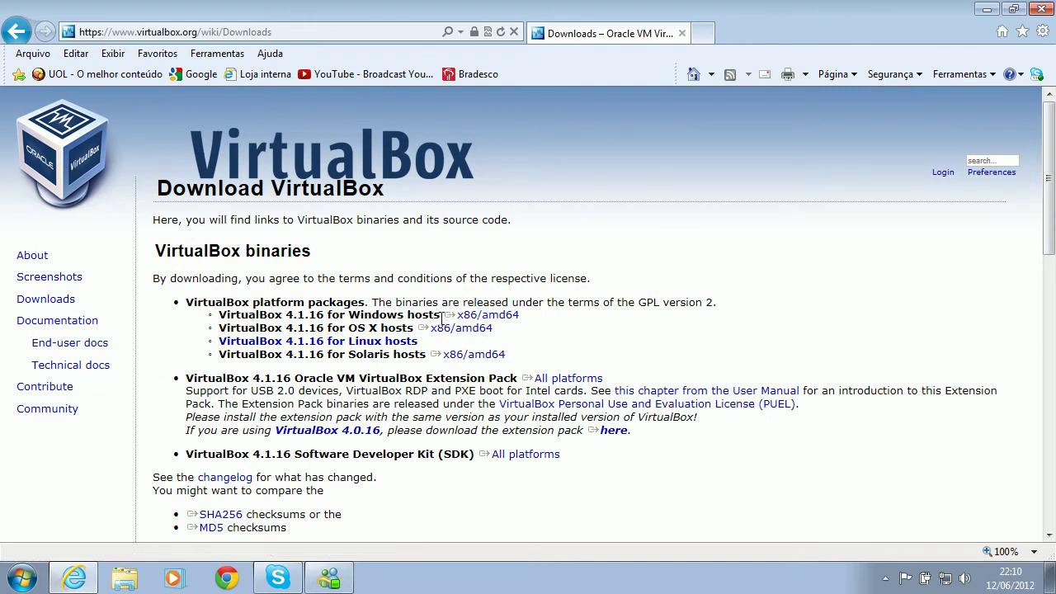
{"action": "left_click", "coordinate": [487, 315]}
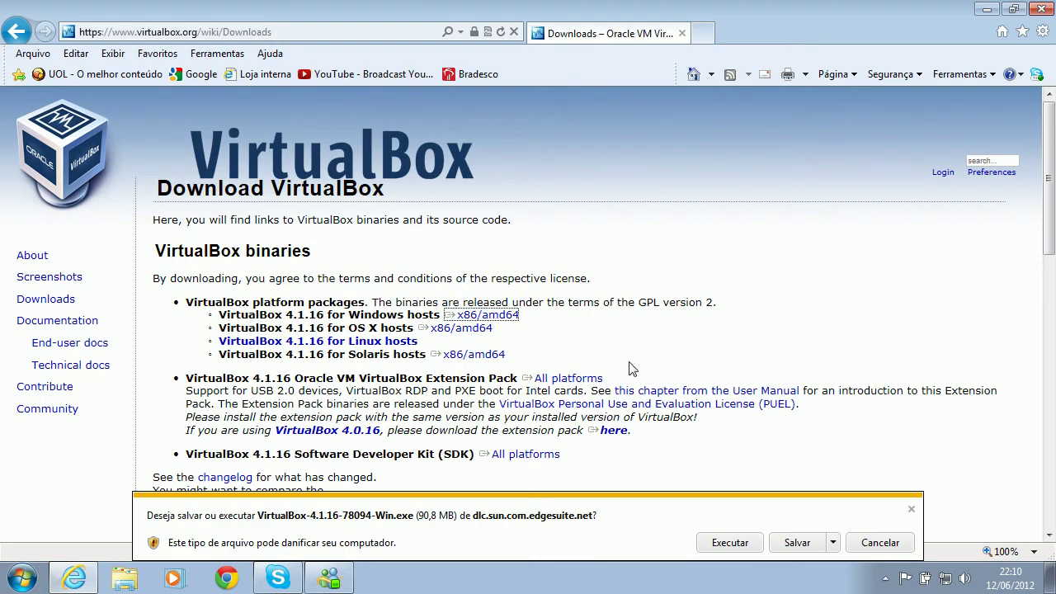
{"action": "left_click", "coordinate": [834, 543]}
{"action": "left_click", "coordinate": [922, 525]}
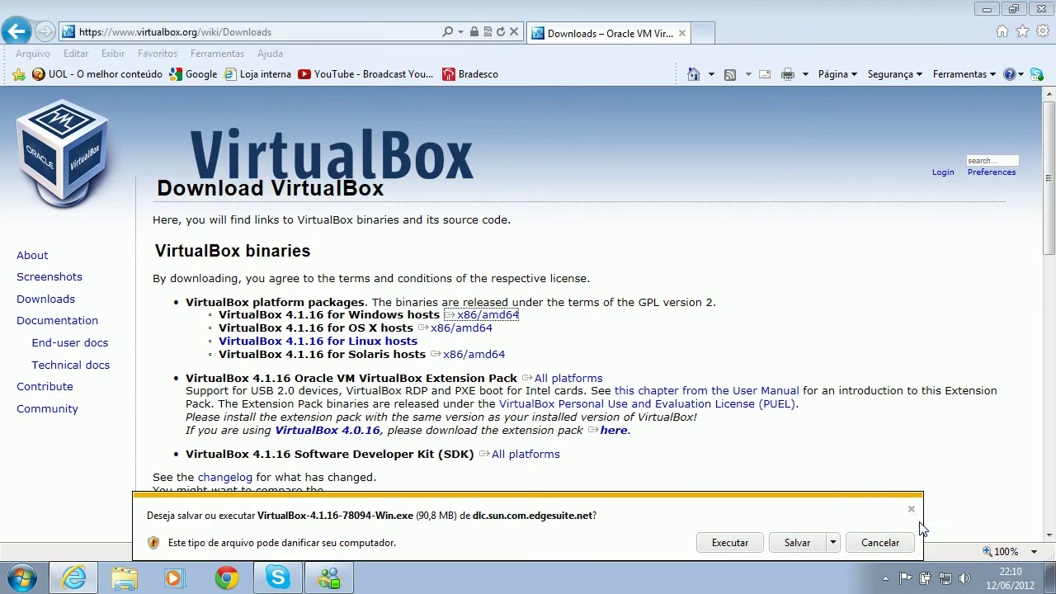
{"action": "left_click", "coordinate": [66, 117]}
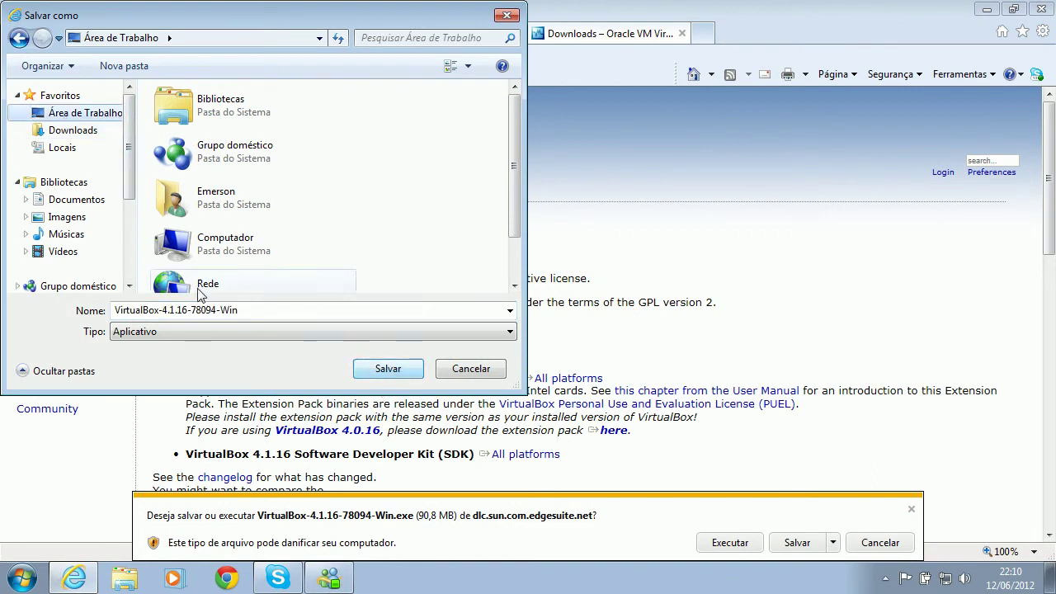
{"action": "left_click", "coordinate": [116, 310]}
{"action": "left_click", "coordinate": [252, 310]}
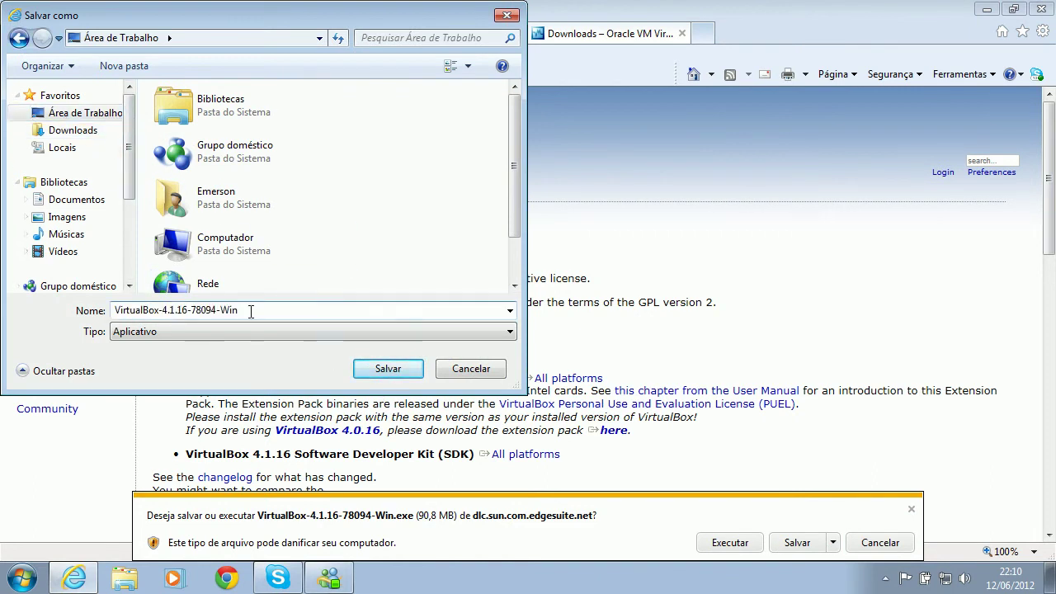
{"action": "left_click", "coordinate": [395, 376]}
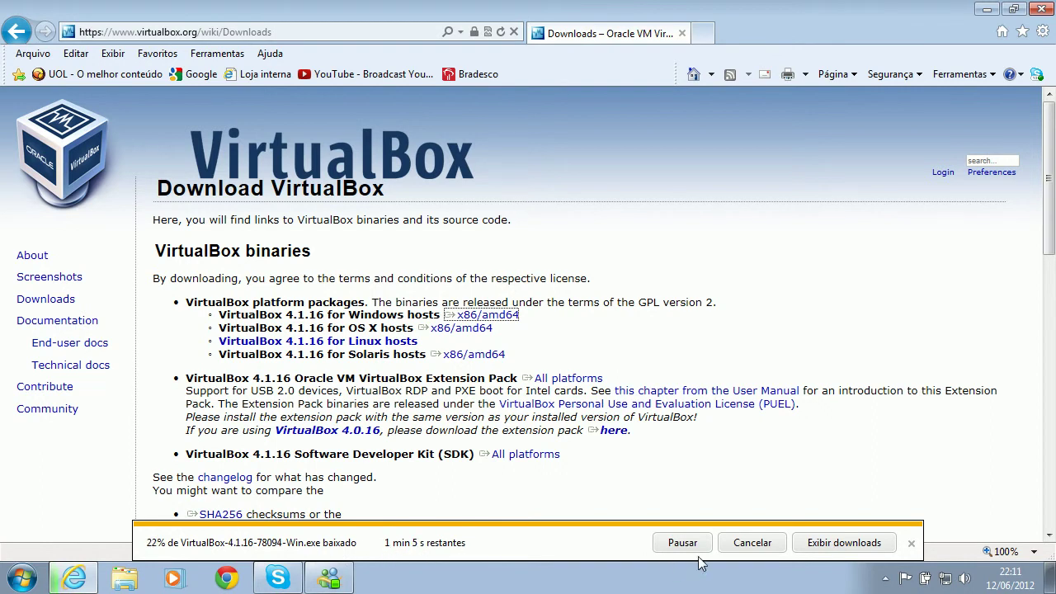
Follow the VirtualBox download to completion, clear the download list and close the browser
{"action": "left_click", "coordinate": [849, 545]}
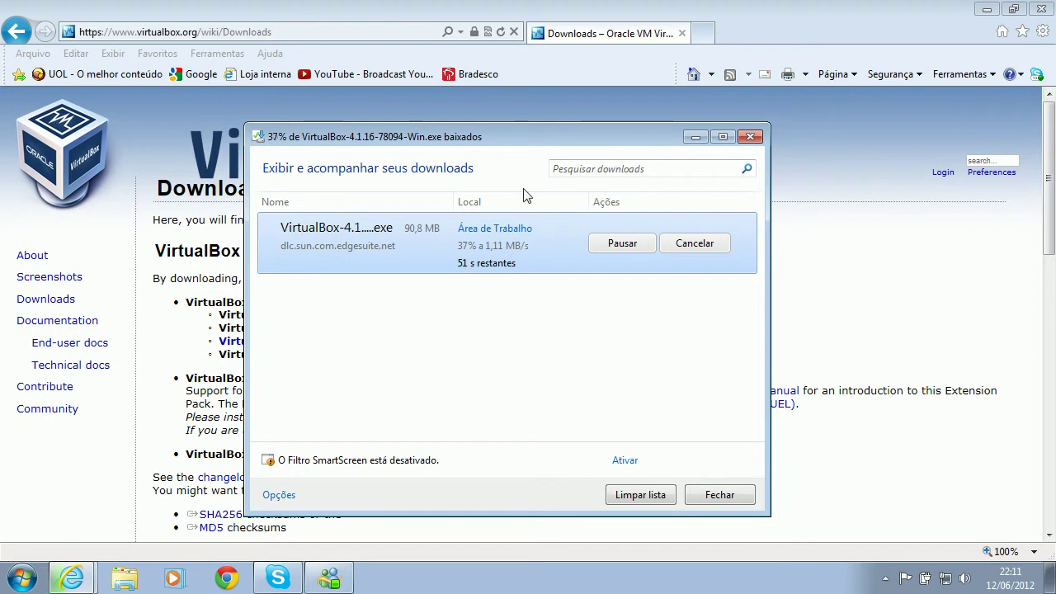
{"action": "left_click_drag", "start_coordinate": [555, 133], "coordinate": [552, 115]}
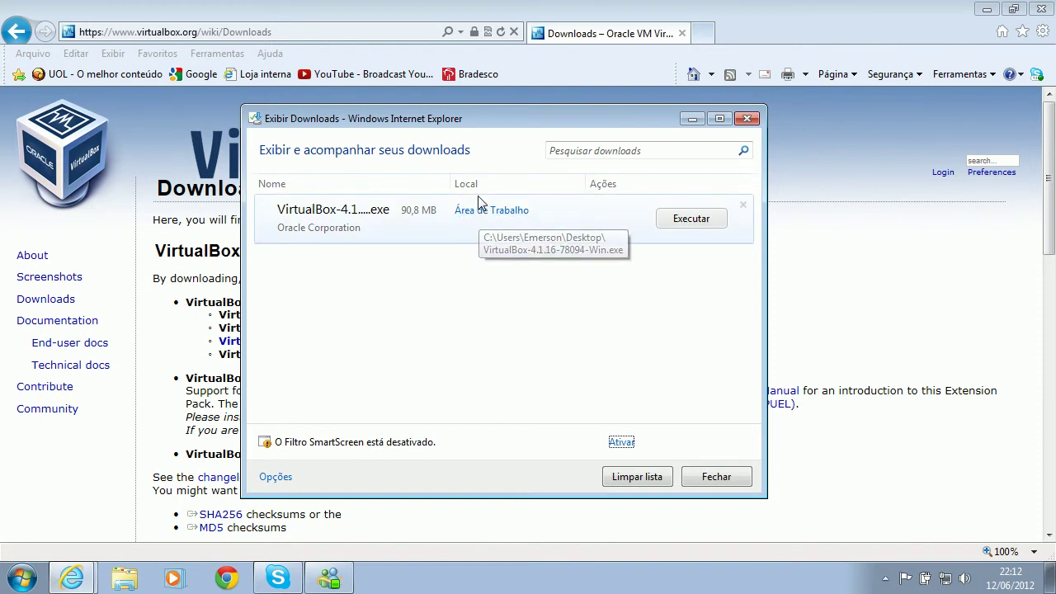
{"action": "left_click", "coordinate": [650, 483]}
{"action": "left_click", "coordinate": [701, 480]}
{"action": "left_click", "coordinate": [1041, 8]}
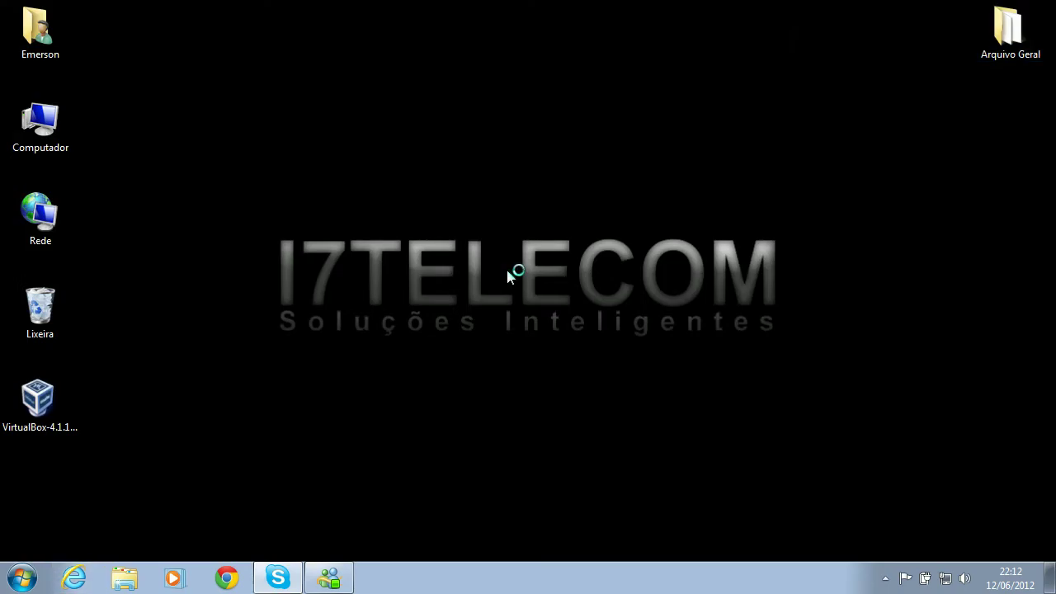
Launch the VirtualBox-4.1.16-78094-Win installer from the desktop, allow it to run, and move the setup wizard higher up
{"action": "left_click", "coordinate": [60, 407]}
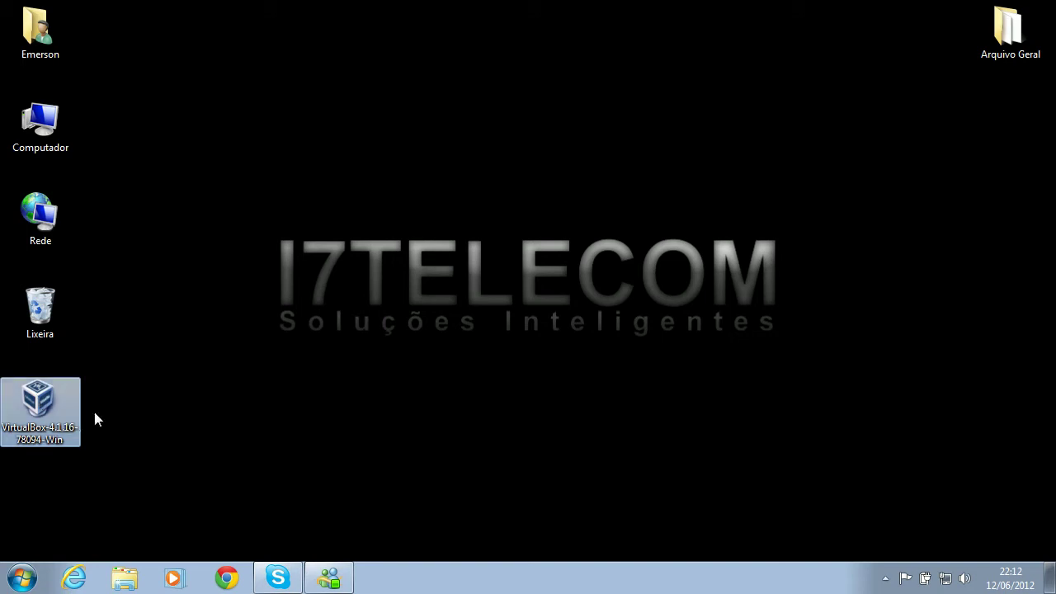
{"action": "double_click", "coordinate": [47, 399]}
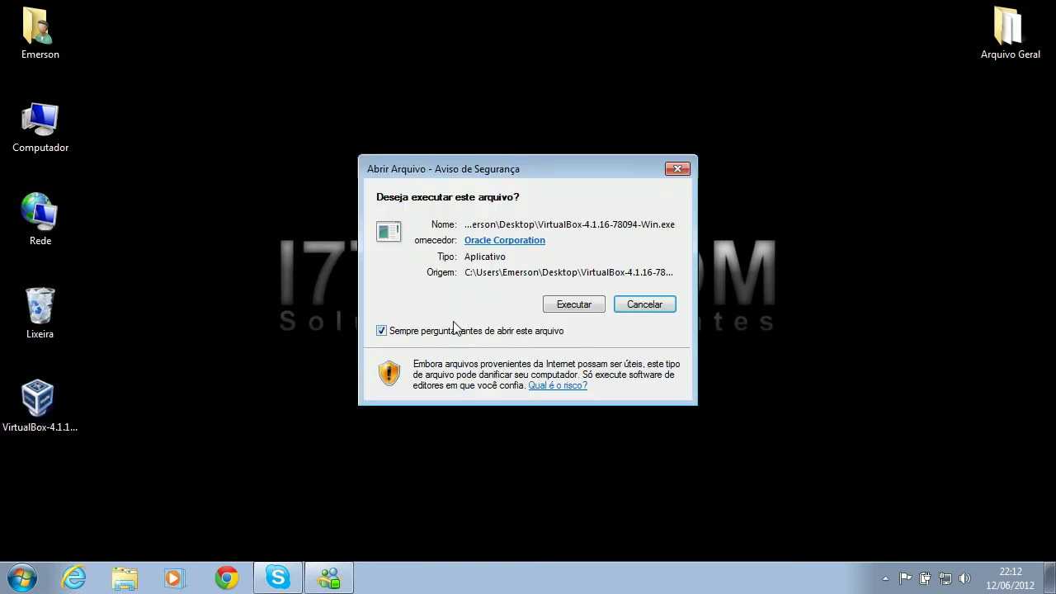
{"action": "left_click", "coordinate": [566, 305]}
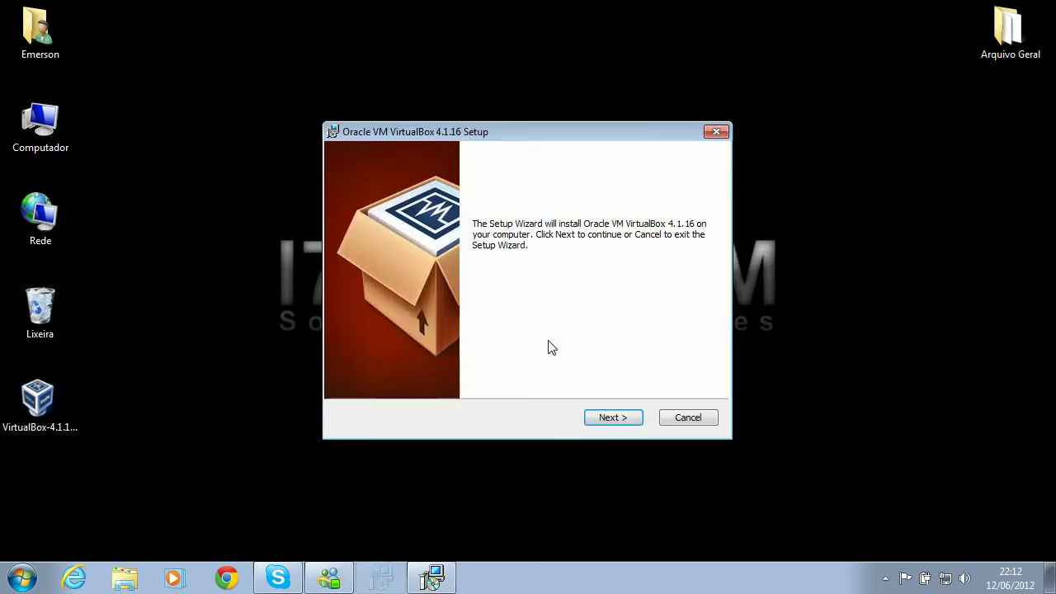
{"action": "left_click_drag", "start_coordinate": [555, 147], "coordinate": [502, 78]}
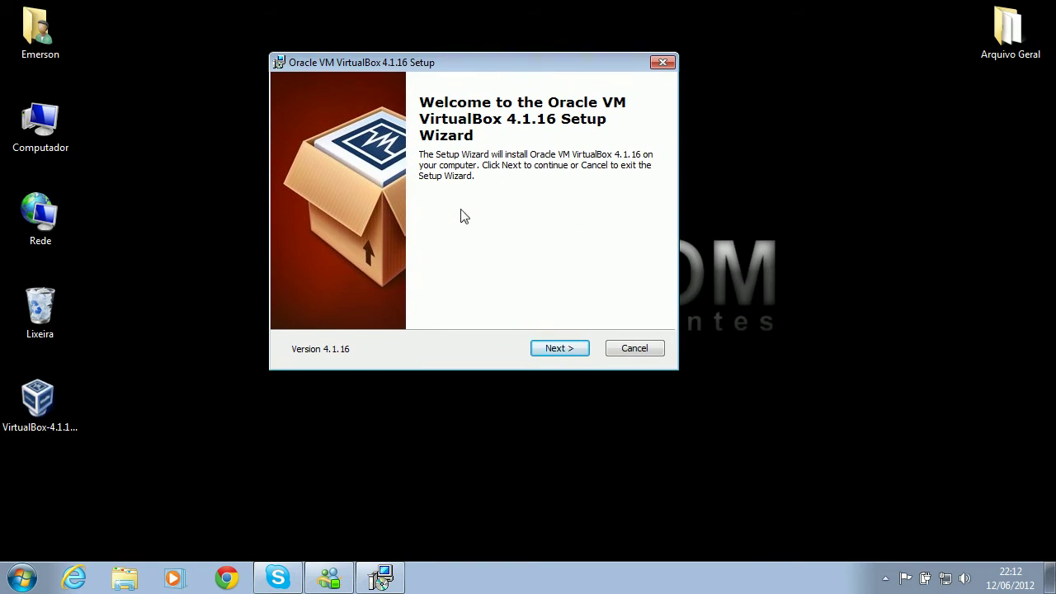
Proceed through the VirtualBox setup's welcome and feature selection pages, keeping the default features and installation location
{"action": "left_click", "coordinate": [568, 353]}
{"action": "left_click_drag", "start_coordinate": [506, 272], "coordinate": [468, 266]}
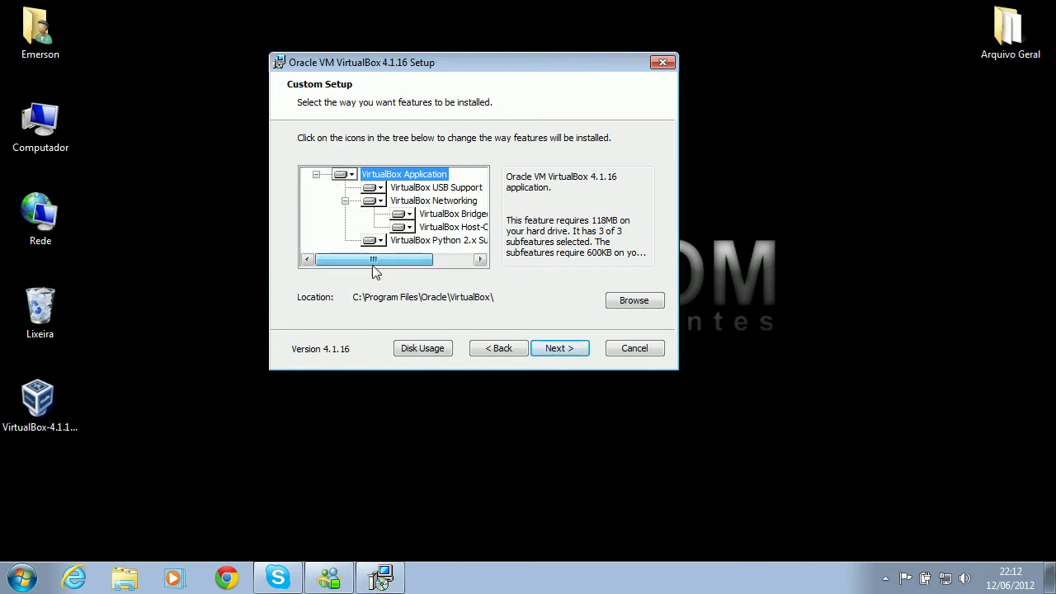
{"action": "left_click", "coordinate": [566, 356]}
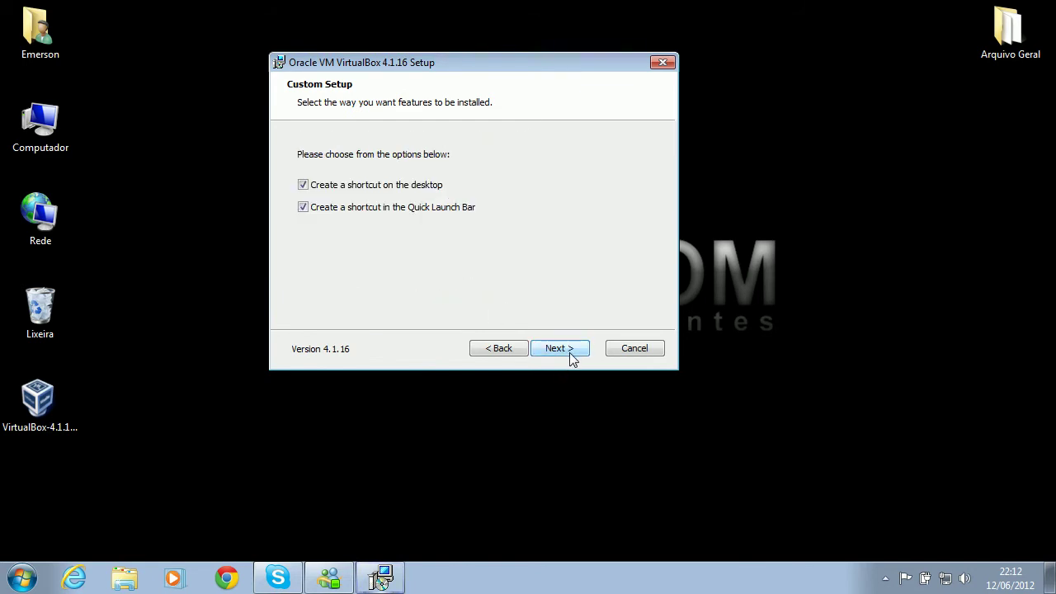
Turn off the desktop and Quick Launch Bar shortcuts in the setup and accept the temporary network disconnection
{"action": "left_click", "coordinate": [322, 208]}
{"action": "left_click", "coordinate": [413, 186]}
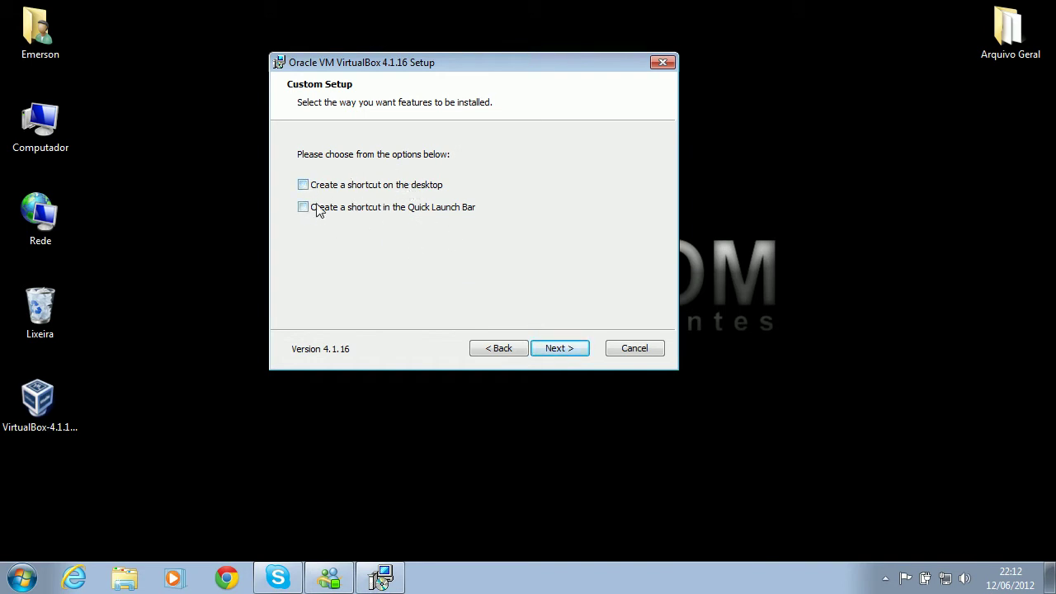
{"action": "left_click", "coordinate": [566, 359]}
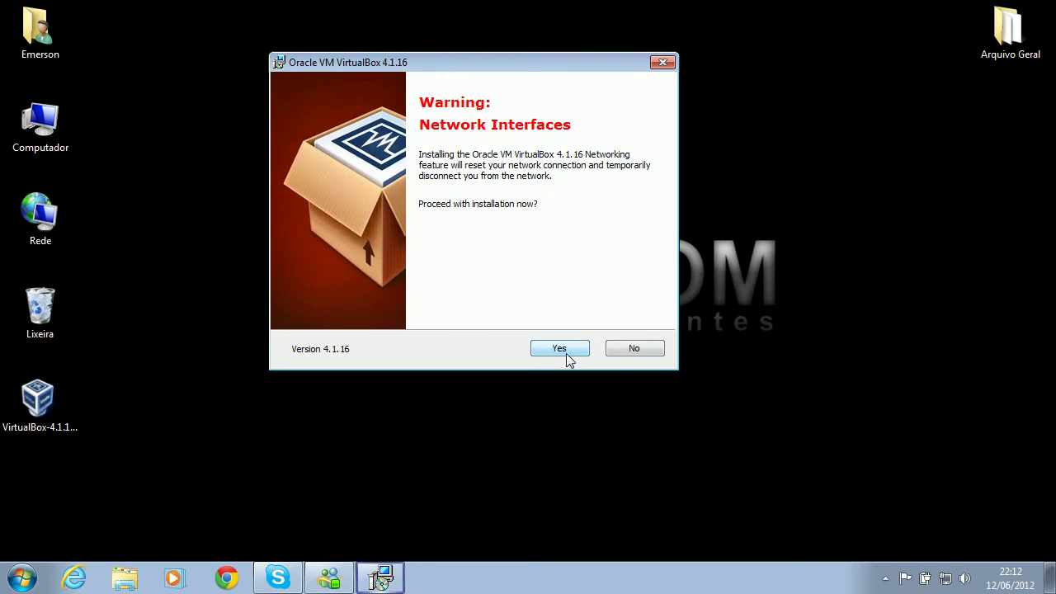
{"action": "left_click", "coordinate": [565, 353]}
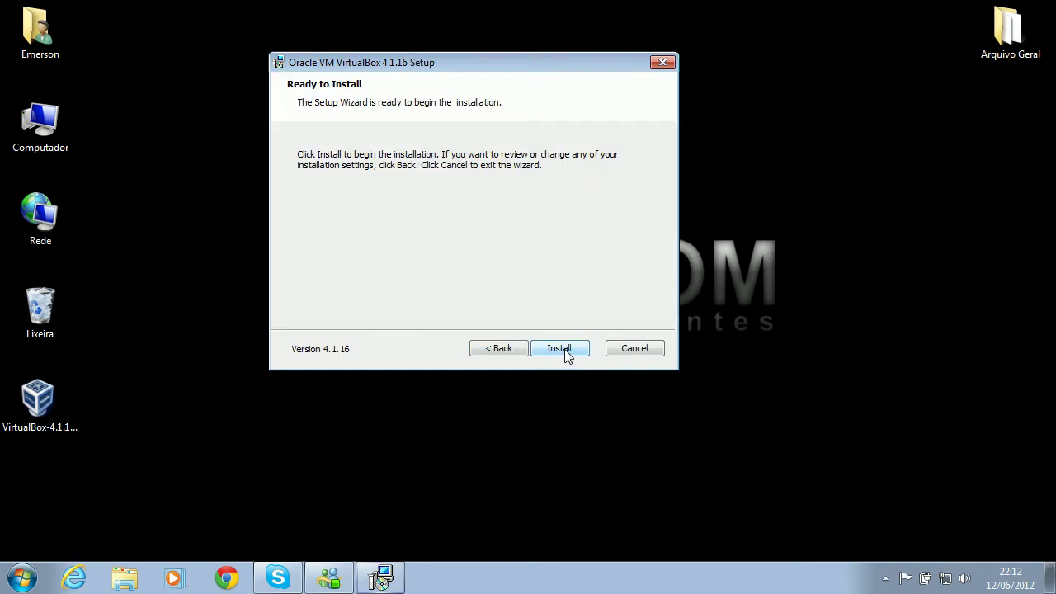
Start the VirtualBox installation and approve the Oracle Corporation USB controllers driver, separating the security prompt from the setup window
{"action": "left_click", "coordinate": [566, 353]}
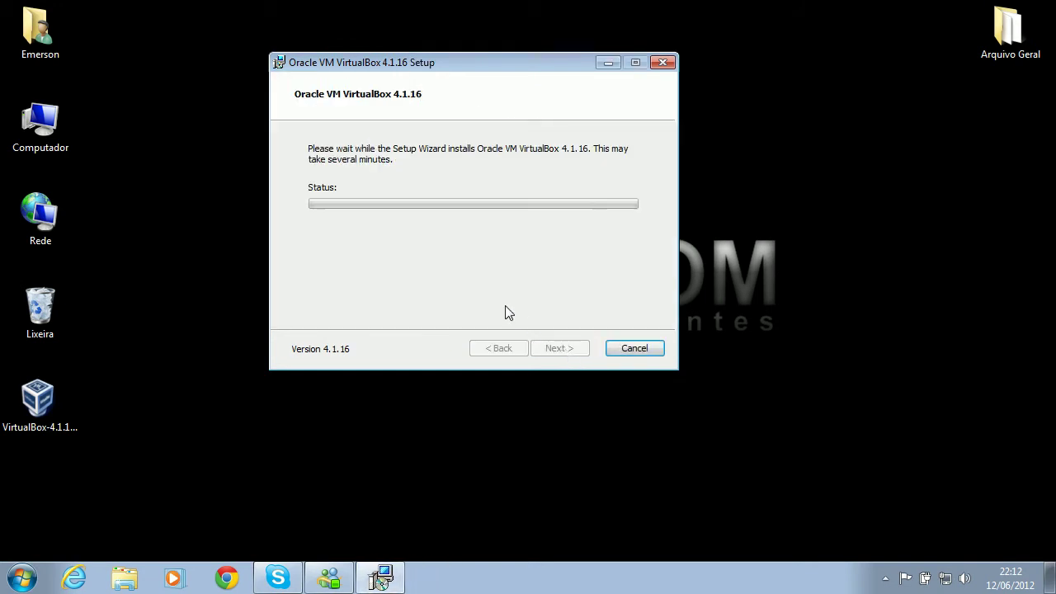
{"action": "left_click_drag", "start_coordinate": [500, 69], "coordinate": [519, 53]}
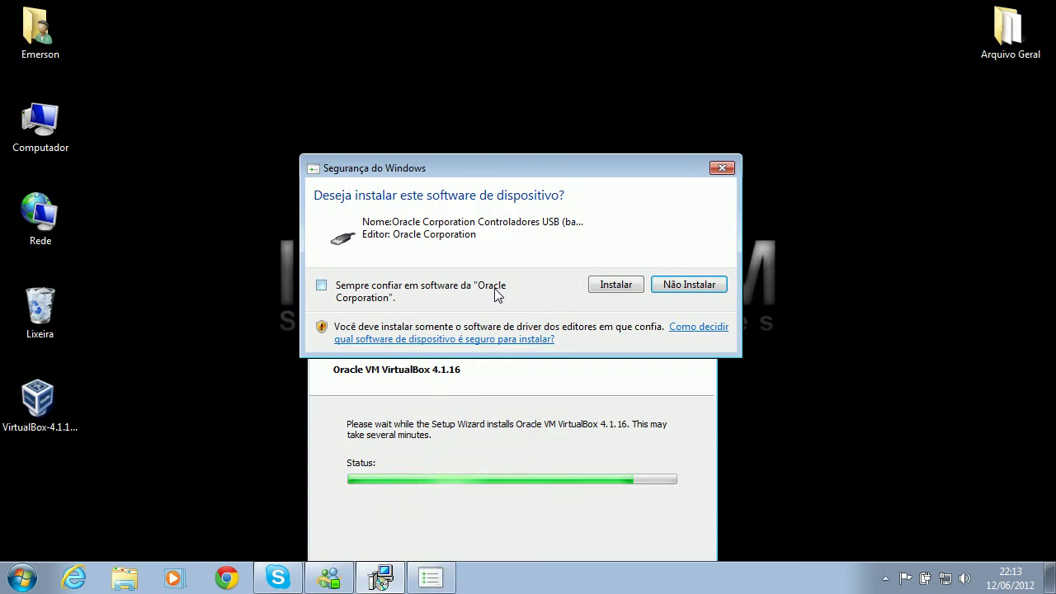
{"action": "left_click_drag", "start_coordinate": [516, 176], "coordinate": [522, 84]}
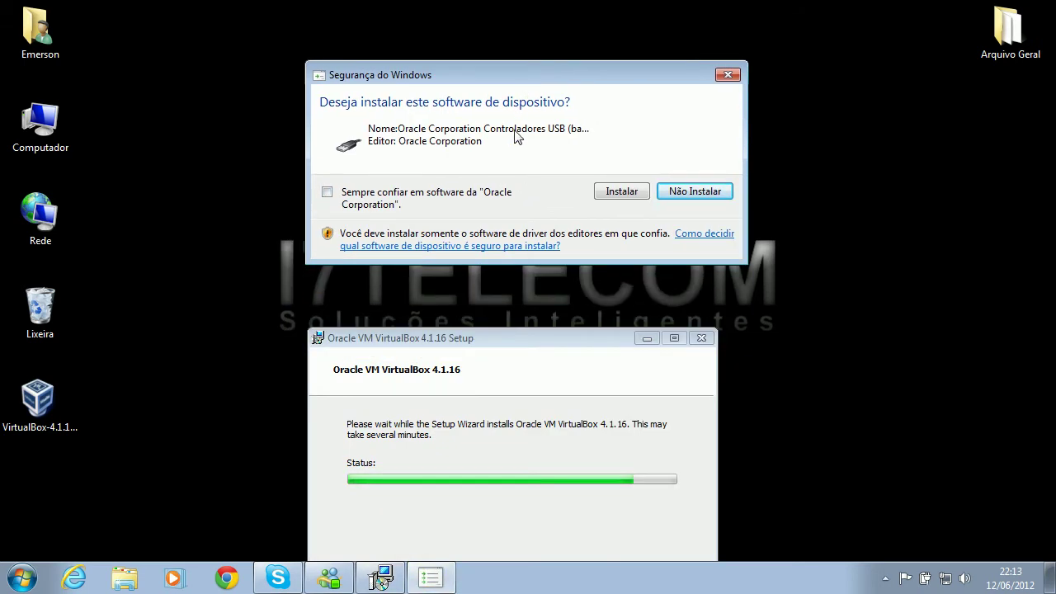
{"action": "left_click_drag", "start_coordinate": [547, 334], "coordinate": [545, 209]}
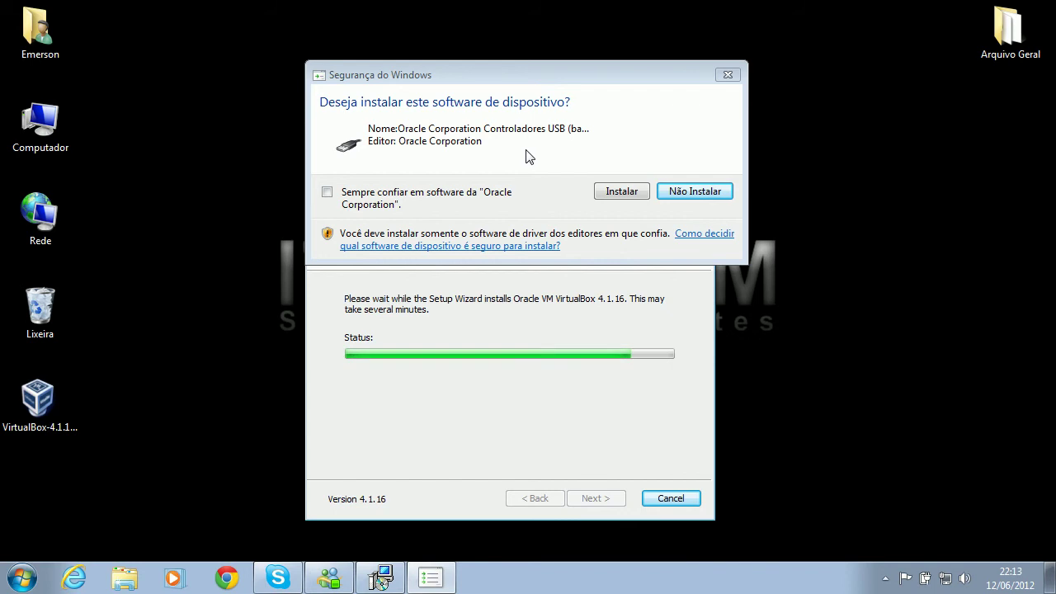
{"action": "left_click_drag", "start_coordinate": [533, 82], "coordinate": [521, 34]}
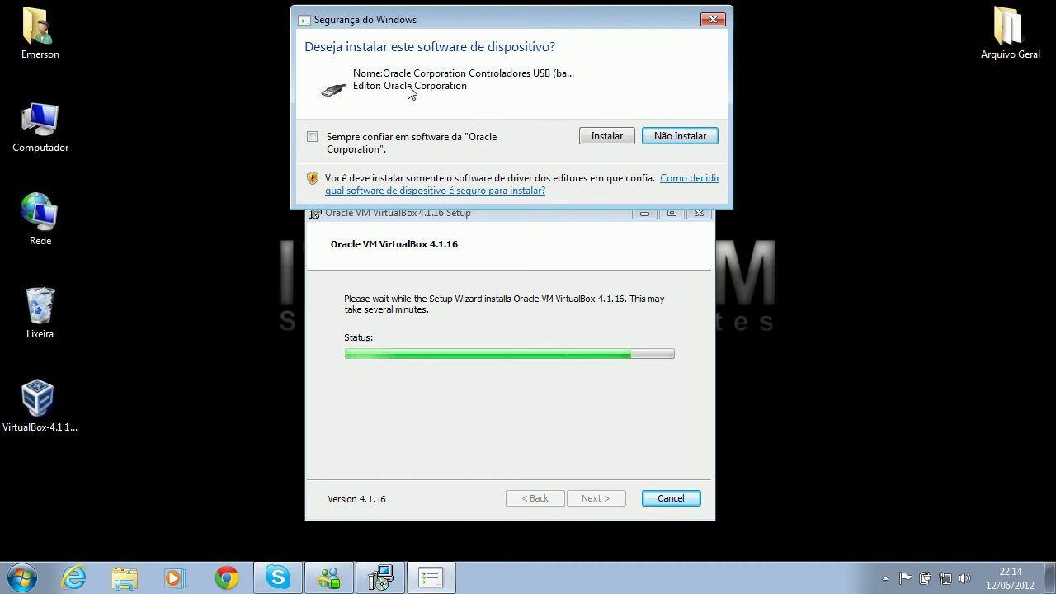
{"action": "left_click", "coordinate": [607, 138]}
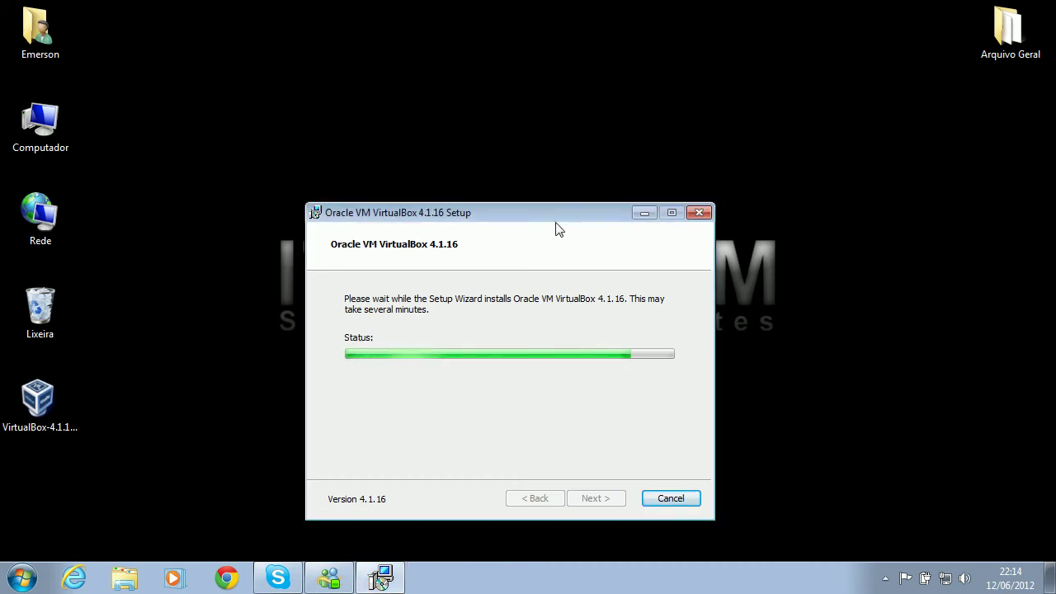
Always trust software from Oracle Corporation and approve installing its network service (Serviço de Rede) driver
{"action": "left_click_drag", "start_coordinate": [538, 125], "coordinate": [524, 73]}
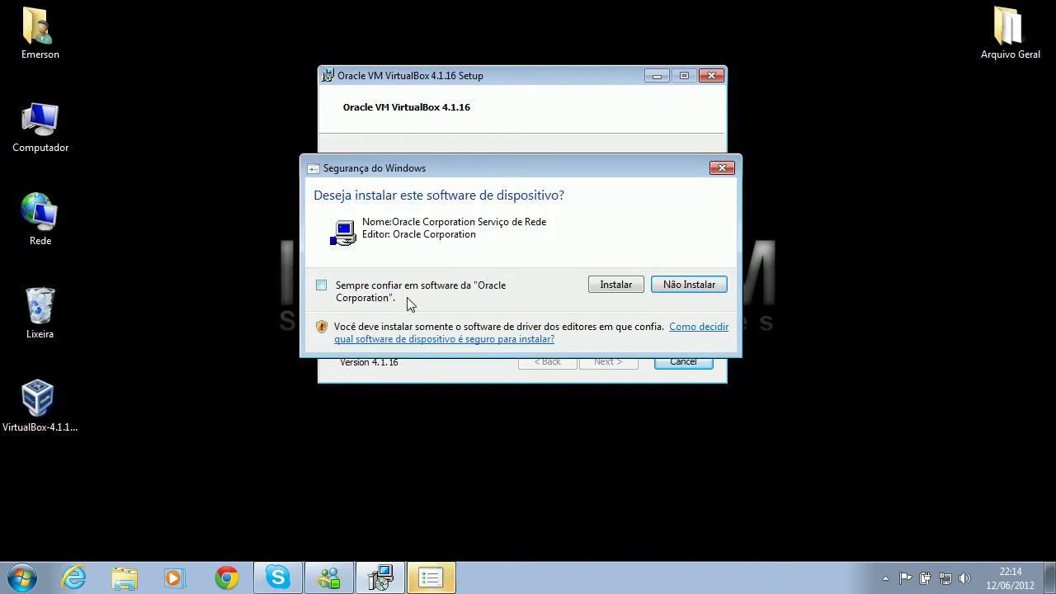
{"action": "left_click", "coordinate": [367, 289]}
{"action": "left_click", "coordinate": [617, 286]}
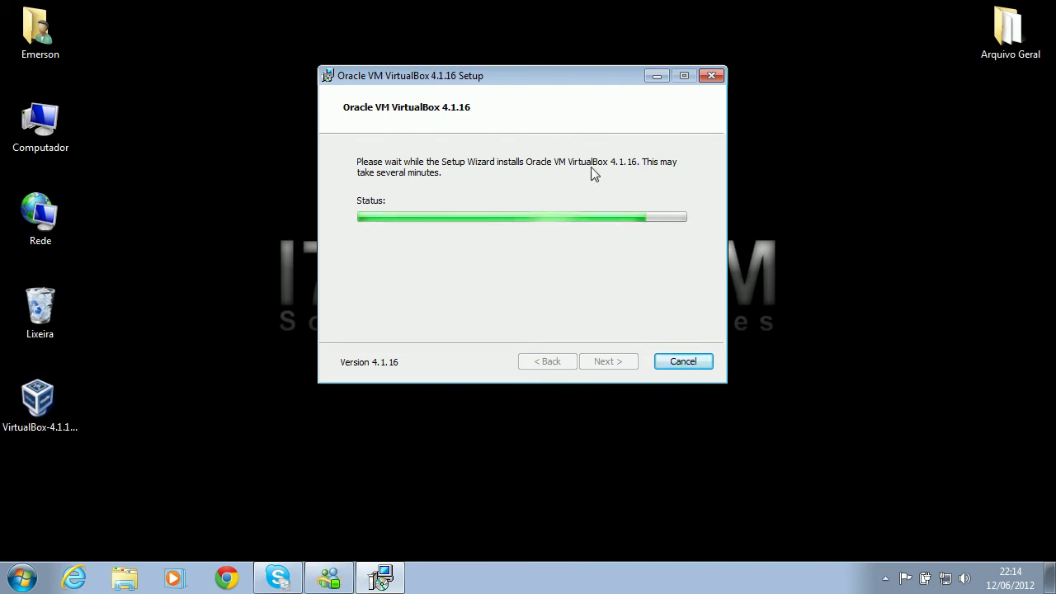
{"action": "mouse_move", "coordinate": [533, 91]}
{"action": "left_mouse_down"}
{"action": "mouse_move", "coordinate": [495, 50]}
{"action": "mouse_move", "coordinate": [513, 89]}
{"action": "left_mouse_up"}
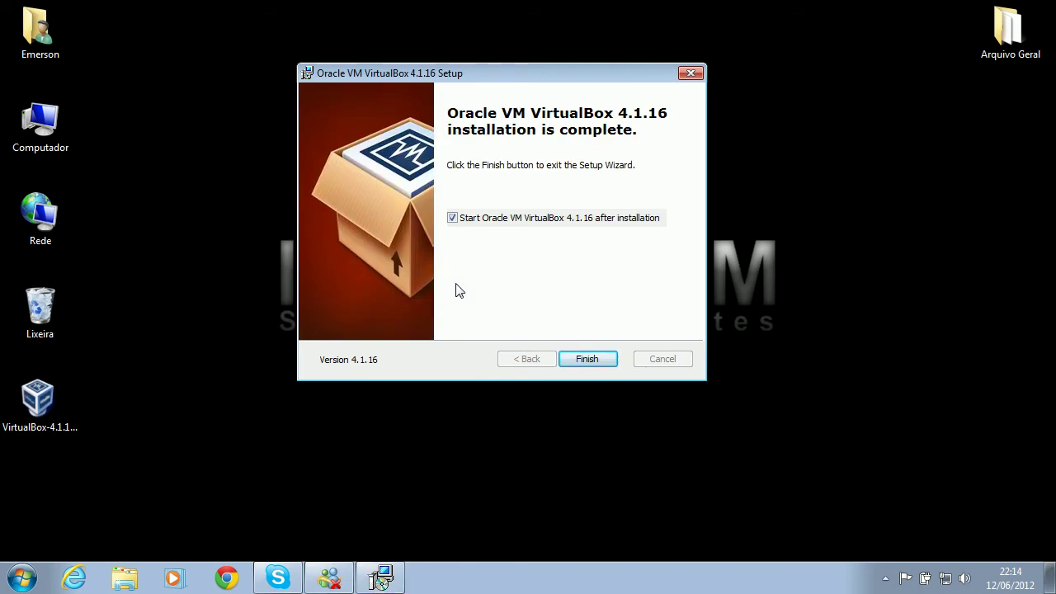
Turn off starting Oracle VM VirtualBox 4.1.16 after installation and finish the setup wizard
{"action": "left_click_drag", "start_coordinate": [504, 71], "coordinate": [542, 79]}
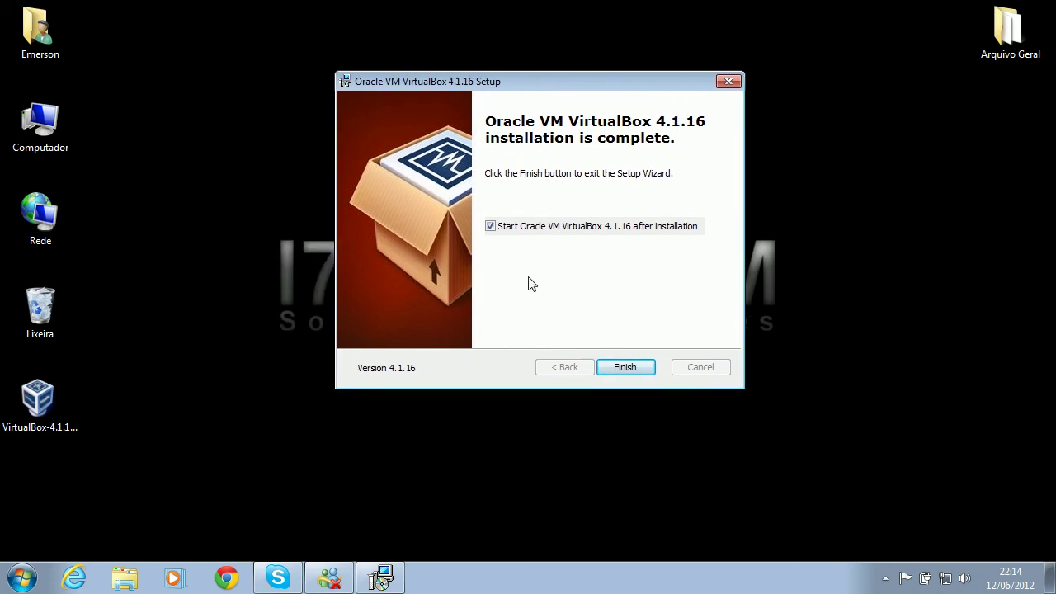
{"action": "left_click", "coordinate": [510, 231]}
{"action": "left_click", "coordinate": [634, 371]}
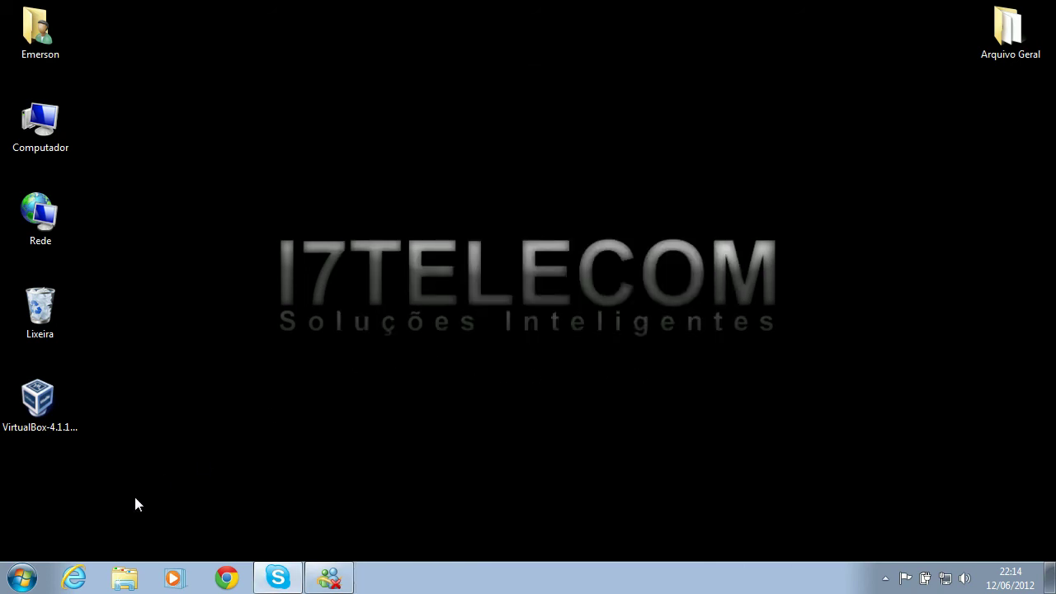
Launch Oracle VM VirtualBox from its program folder among all installed programs and move its manager window slightly higher
{"action": "left_click", "coordinate": [23, 578]}
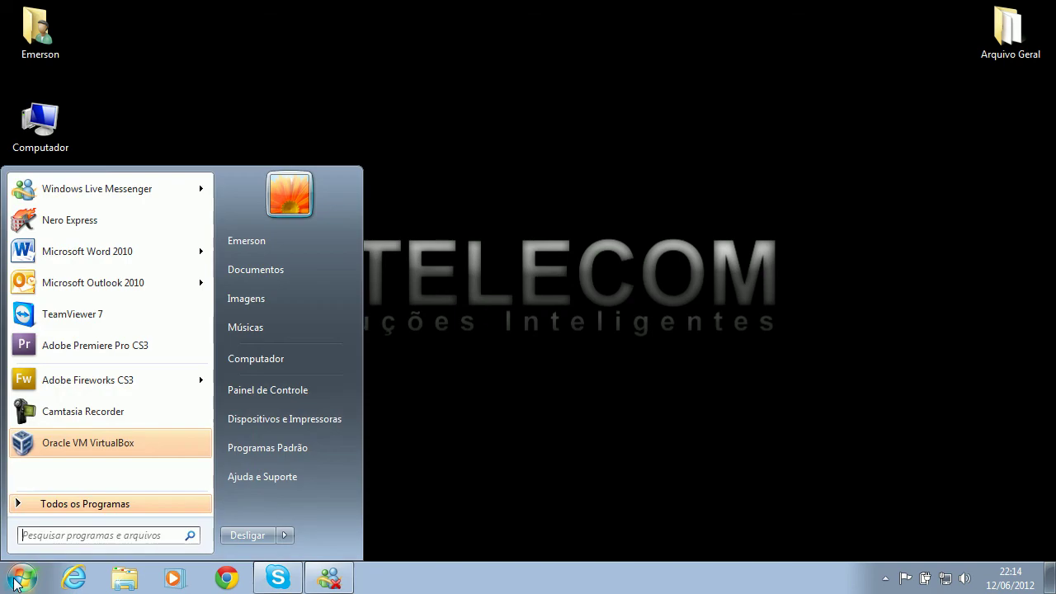
{"action": "left_click", "coordinate": [70, 505]}
{"action": "scroll", "coordinate": [205, 355], "scroll_direction": "down", "scroll_amount": 3}
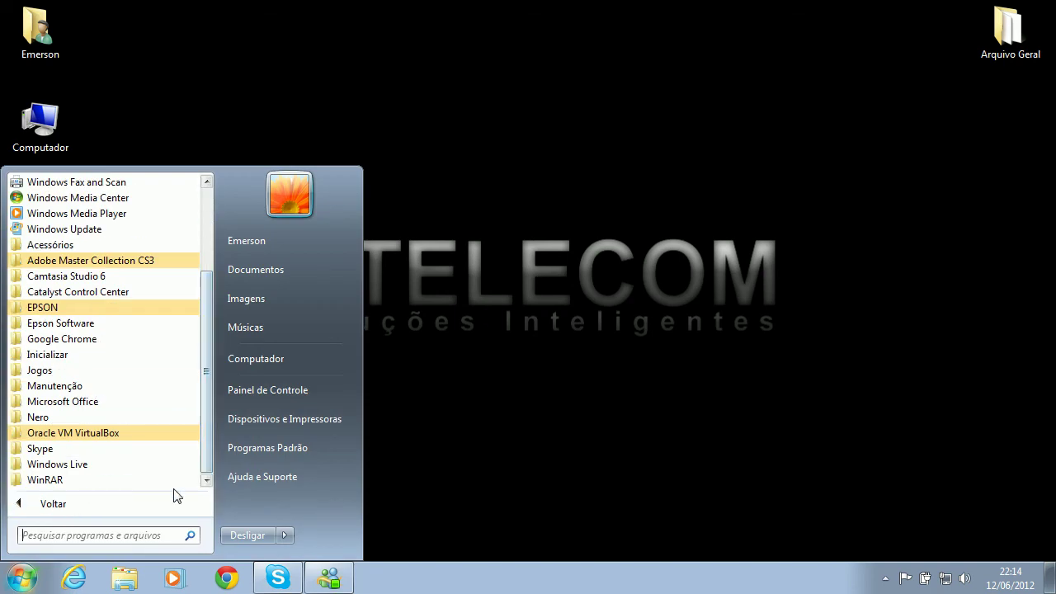
{"action": "left_click", "coordinate": [66, 434]}
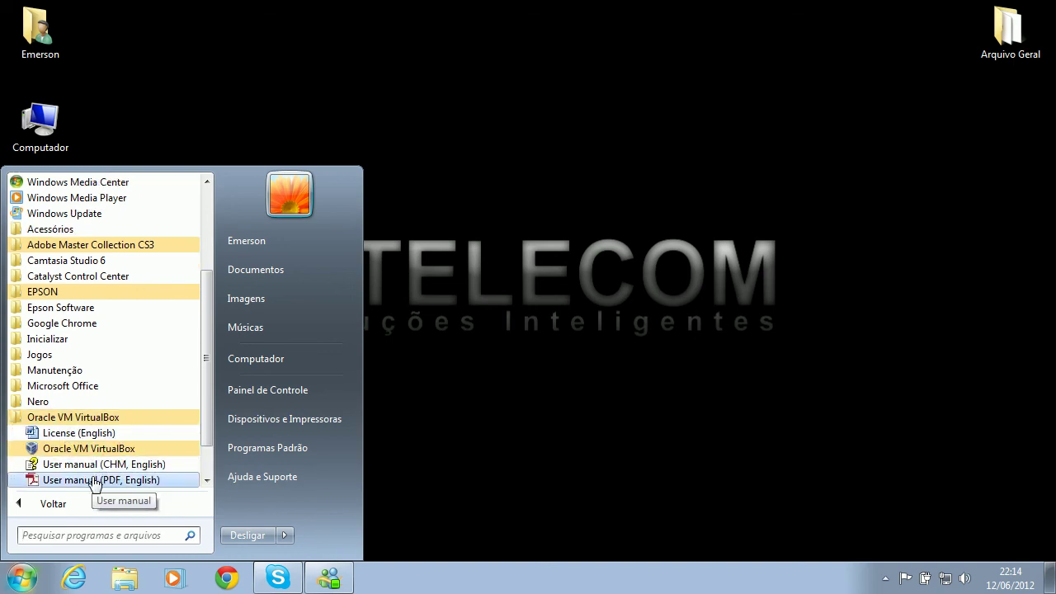
{"action": "left_click", "coordinate": [55, 450]}
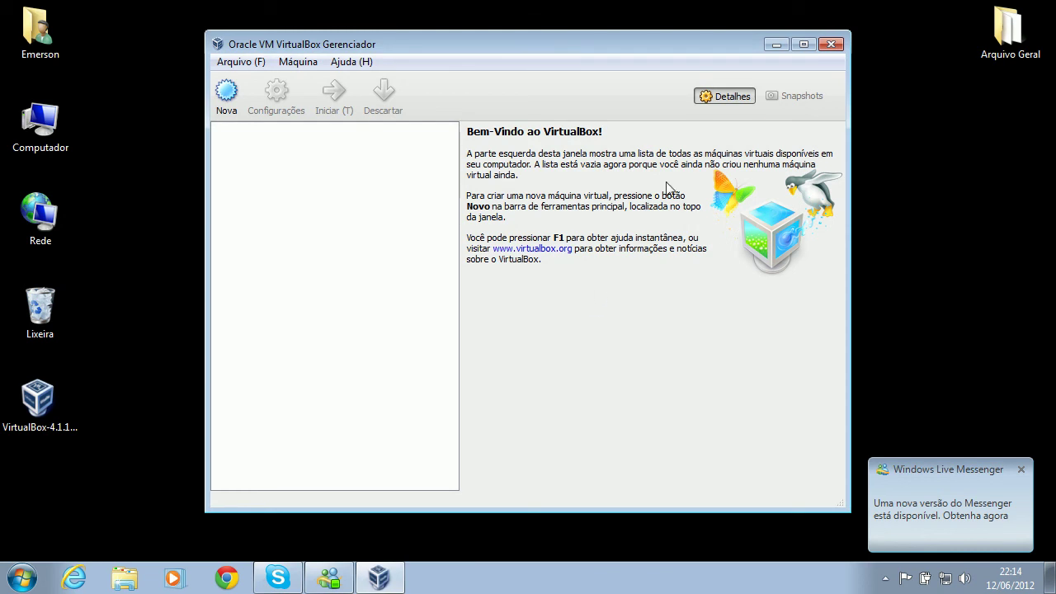
{"action": "mouse_move", "coordinate": [503, 36]}
{"action": "left_mouse_down"}
{"action": "mouse_move", "coordinate": [538, 3]}
{"action": "mouse_move", "coordinate": [501, 27]}
{"action": "left_mouse_up"}
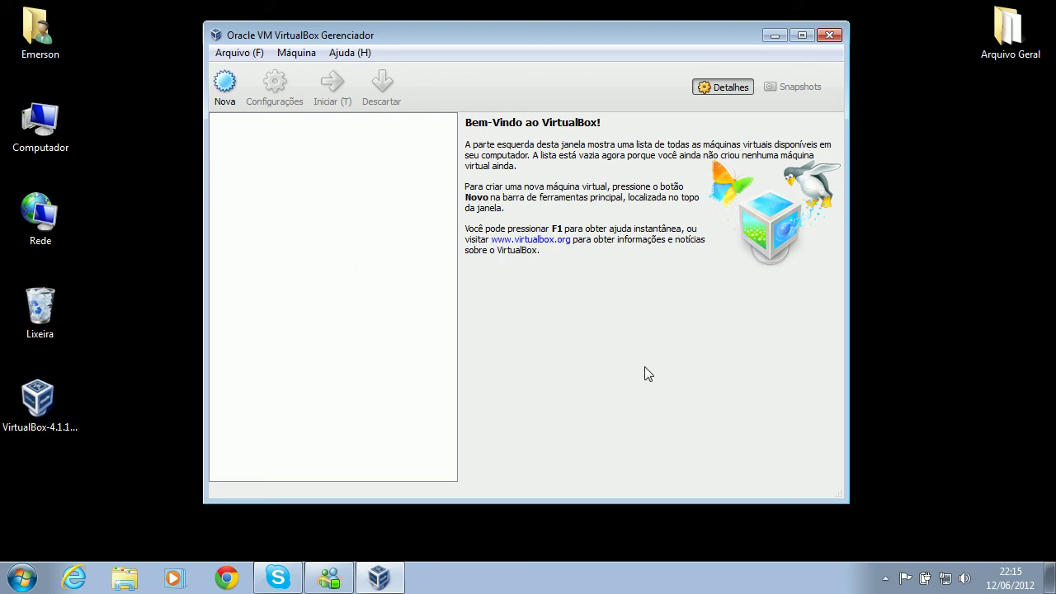
{"action": "mouse_move", "coordinate": [705, 39]}
{"action": "left_mouse_down"}
{"action": "mouse_move", "coordinate": [728, 36]}
{"action": "mouse_move", "coordinate": [798, 74]}
{"action": "mouse_move", "coordinate": [687, 34]}
{"action": "mouse_move", "coordinate": [702, 33]}
{"action": "left_mouse_up"}
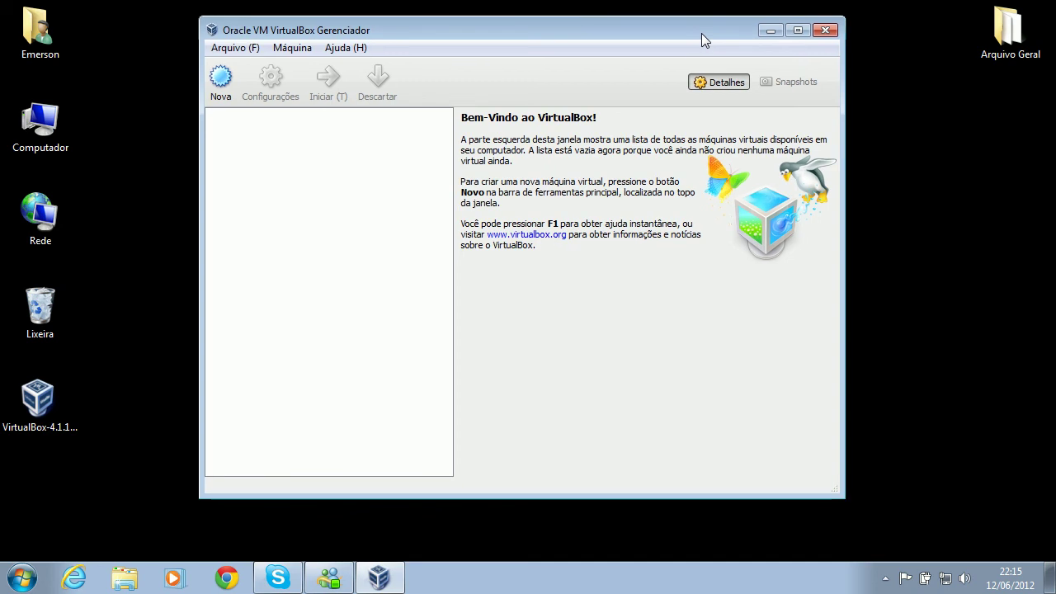